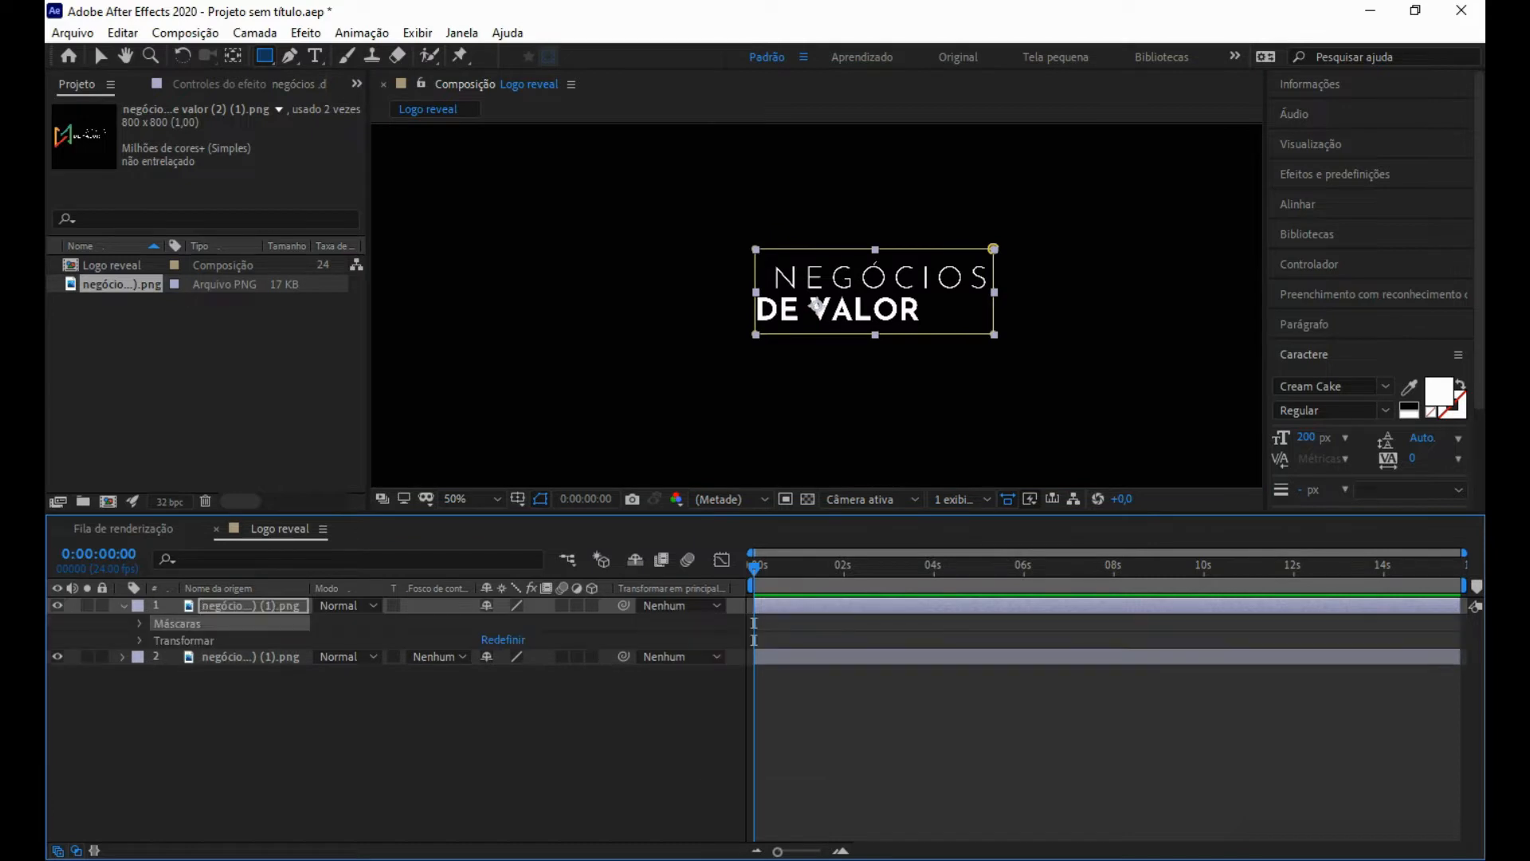
# - Undo the mask removal on the top logo layer and rename that layer Logotipo
pyautogui.hotkey('ctrl', 'z')
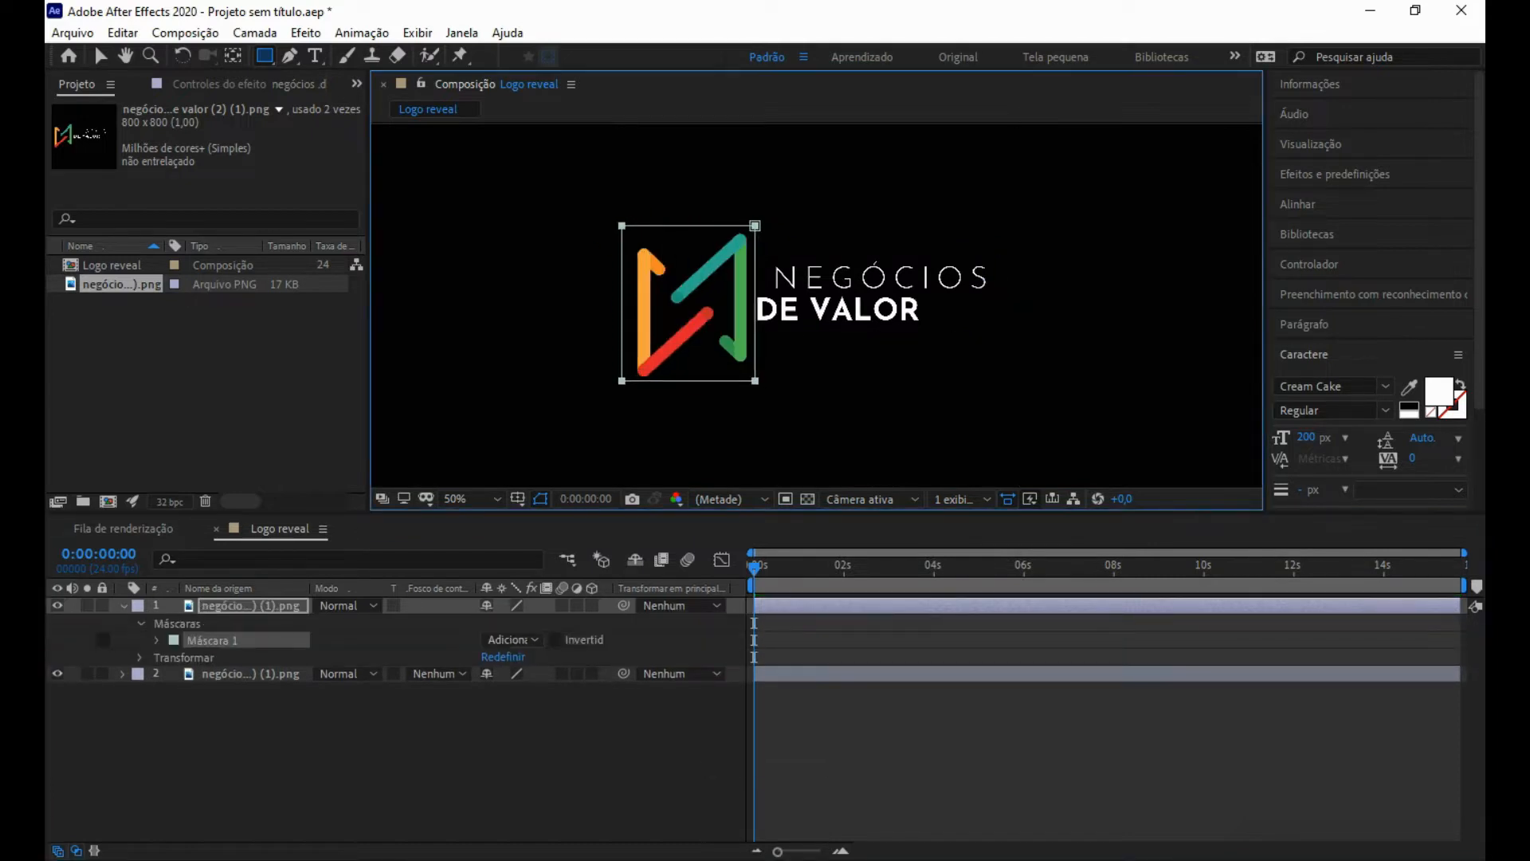
pyautogui.click(382, 749)
pyautogui.rightClick(239, 605)
pyautogui.click(301, 564)
pyautogui.write('Logotipo')
pyautogui.click(223, 751)
# - Rename the lower layer, masked to the NEGÓCIOS DE VALOR lettering, as Texto
pyautogui.rightClick(239, 674)
pyautogui.click(301, 638)
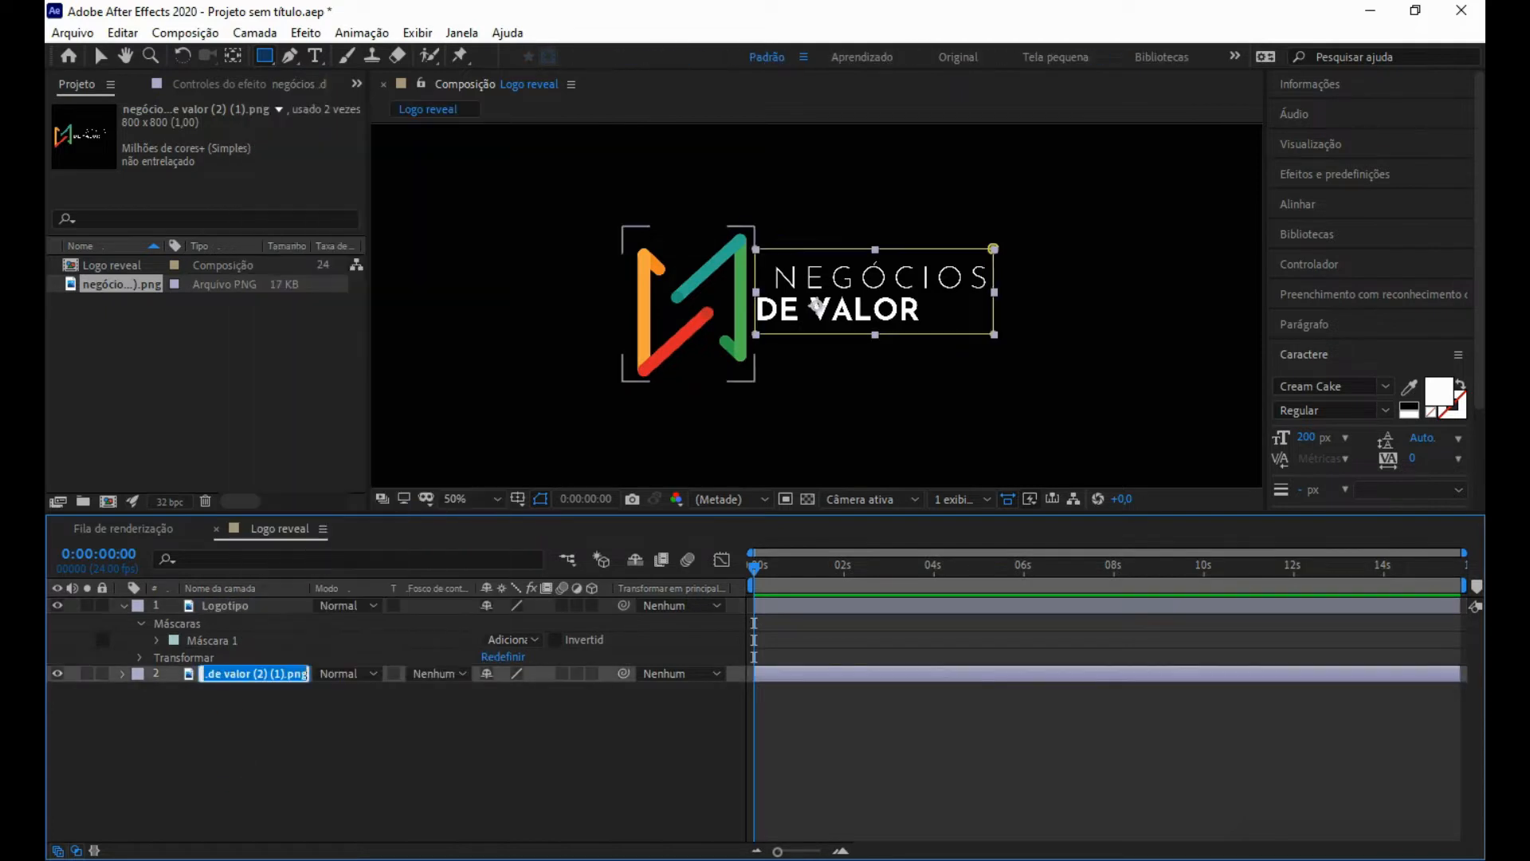
pyautogui.write('Textro')
pyautogui.press('BackSpace')
pyautogui.press('BackSpace')
pyautogui.write('o')
pyautogui.click(222, 752)
# - Rename the Logotipo layer as icone
pyautogui.rightClick(239, 606)
pyautogui.click(301, 565)
pyautogui.press('Right')
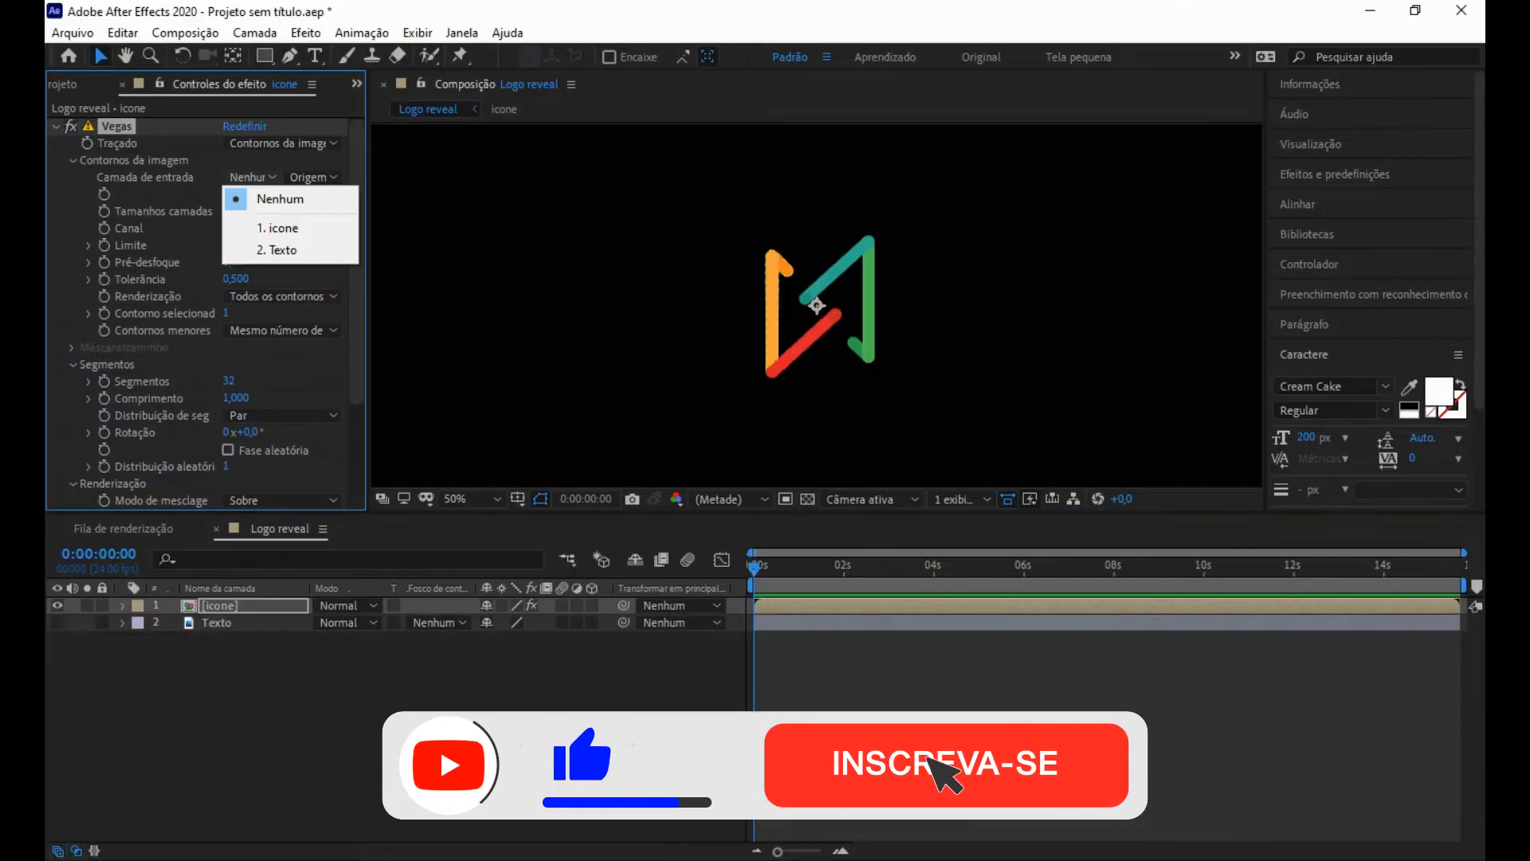
# - Set the Vegas effect's input layer to icone and its image contour channel to Alfa
pyautogui.click(259, 225)
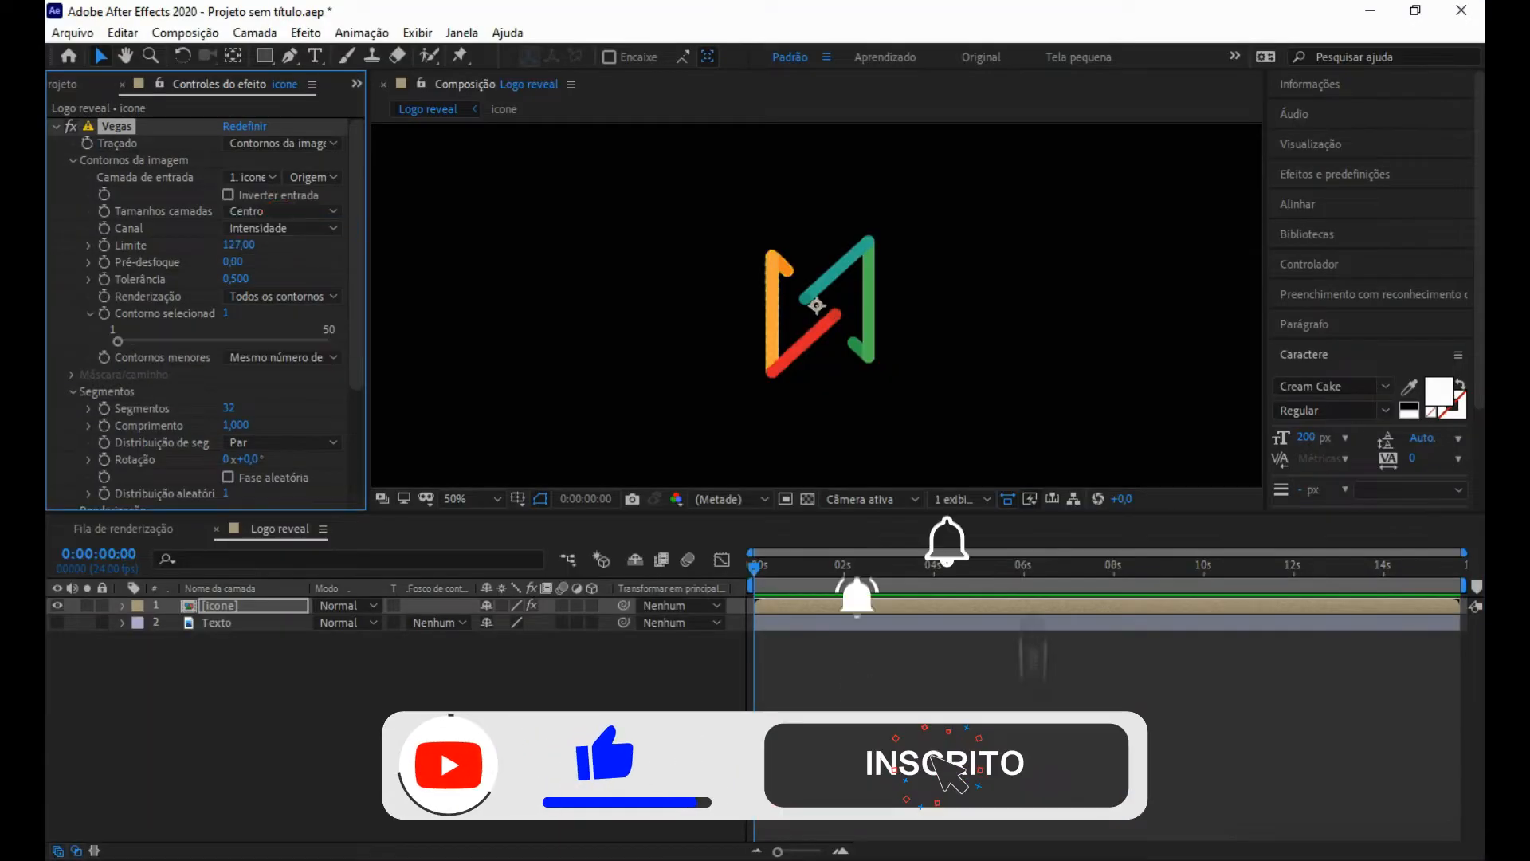
pyautogui.click(280, 228)
pyautogui.click(275, 338)
pyautogui.click(1377, 840)
# - Set the number of Vegas segments to 1
pyautogui.click(72, 160)
pyautogui.click(230, 211)
pyautogui.write('1')
pyautogui.press('Return')
# - Set the Vegas stroke color to white and its width to 3,80
pyautogui.click(233, 348)
pyautogui.click(527, 568)
pyautogui.click(964, 319)
pyautogui.click(233, 365)
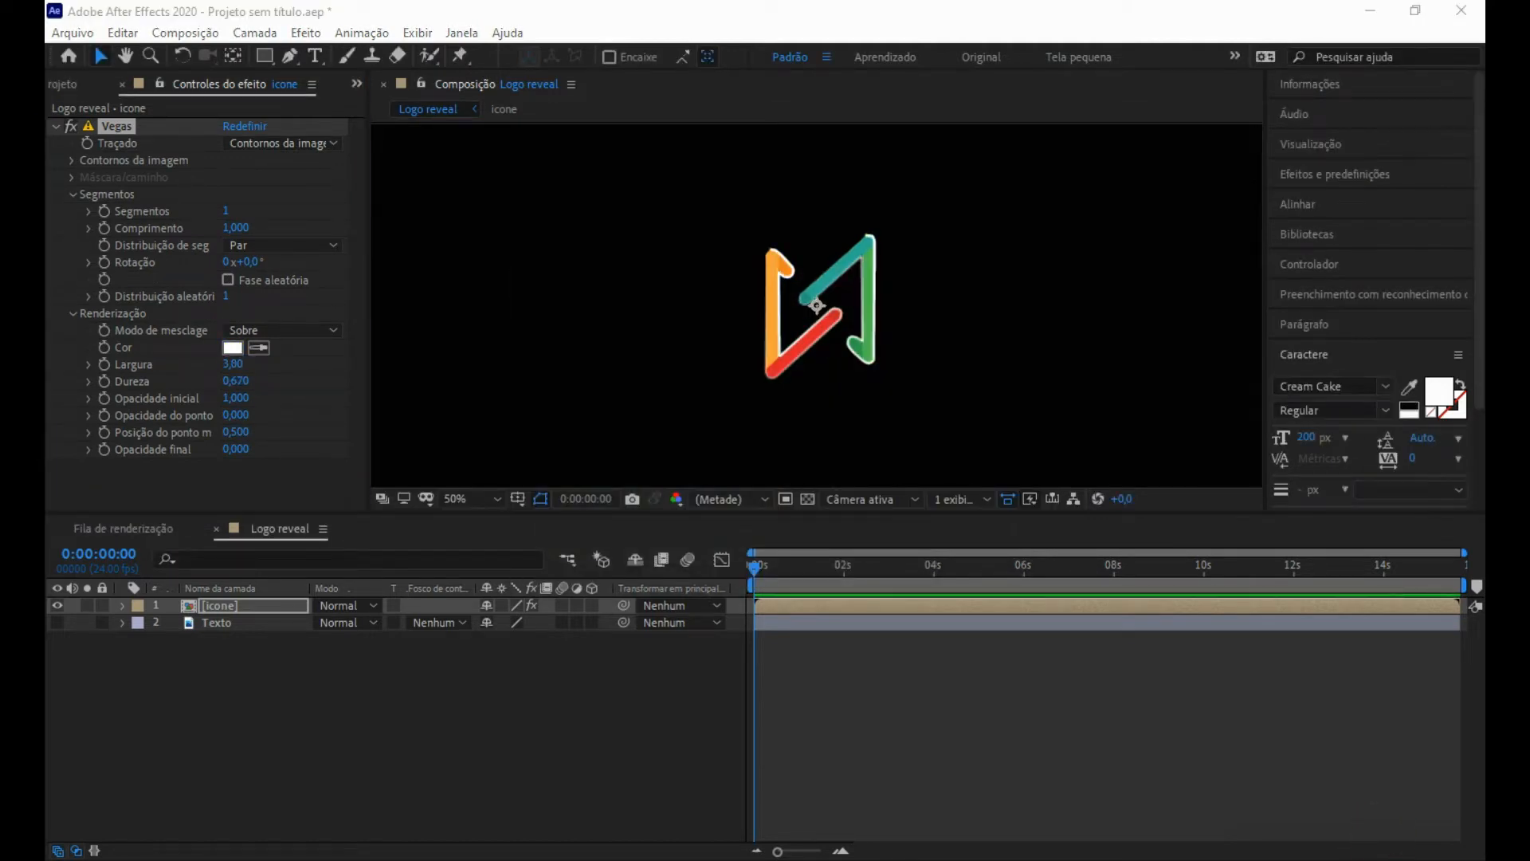
# - Keyframe the Vegas Comprimento and Rotação at 0:00:00:00, with Comprimento set to 0
pyautogui.click(105, 228)
pyautogui.click(105, 262)
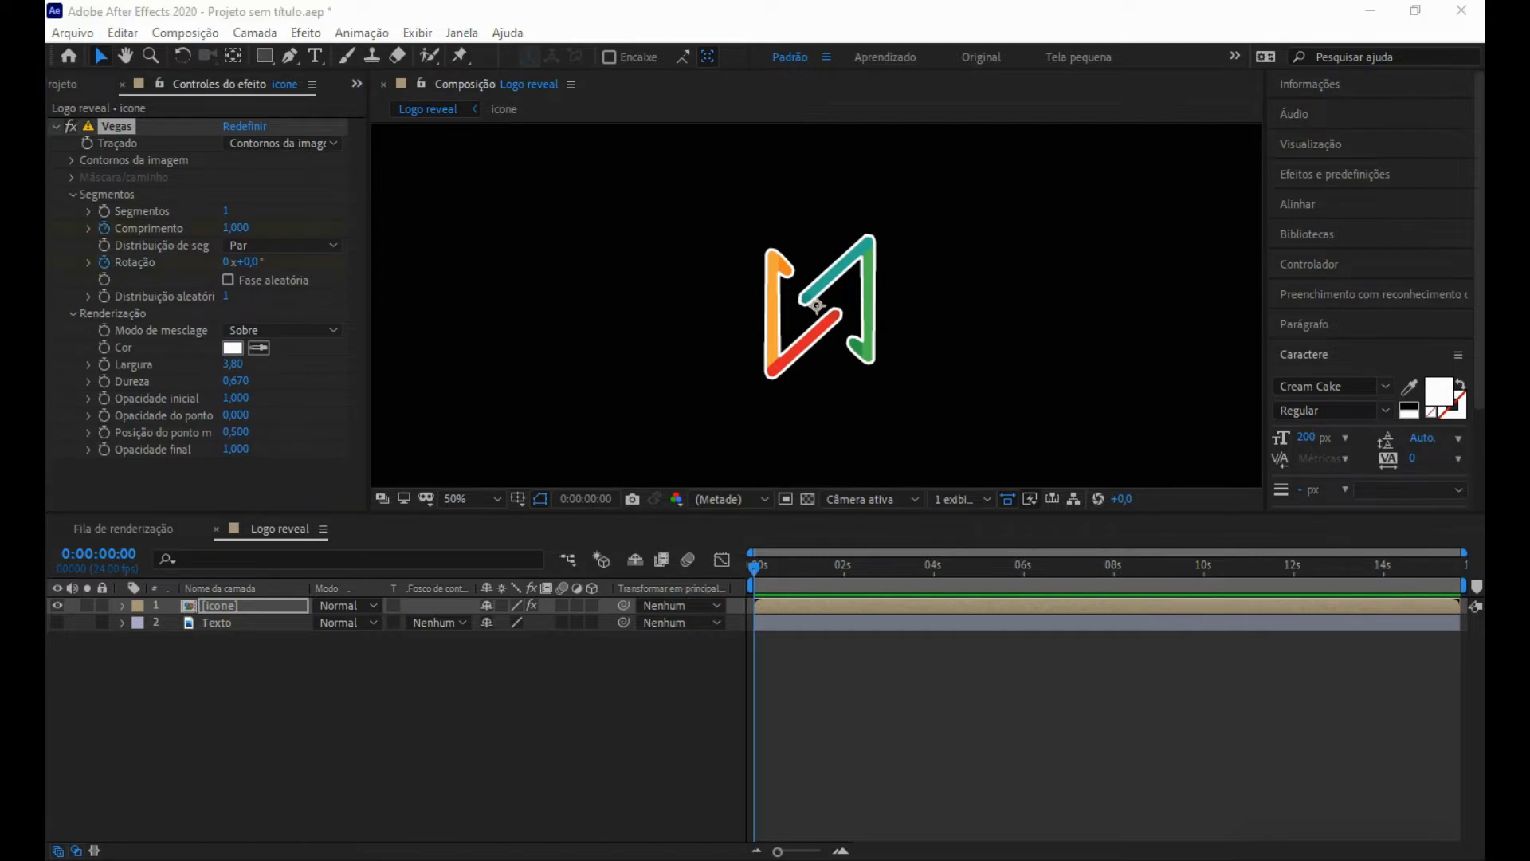
pyautogui.click(236, 228)
pyautogui.write('0')
pyautogui.press('Return')
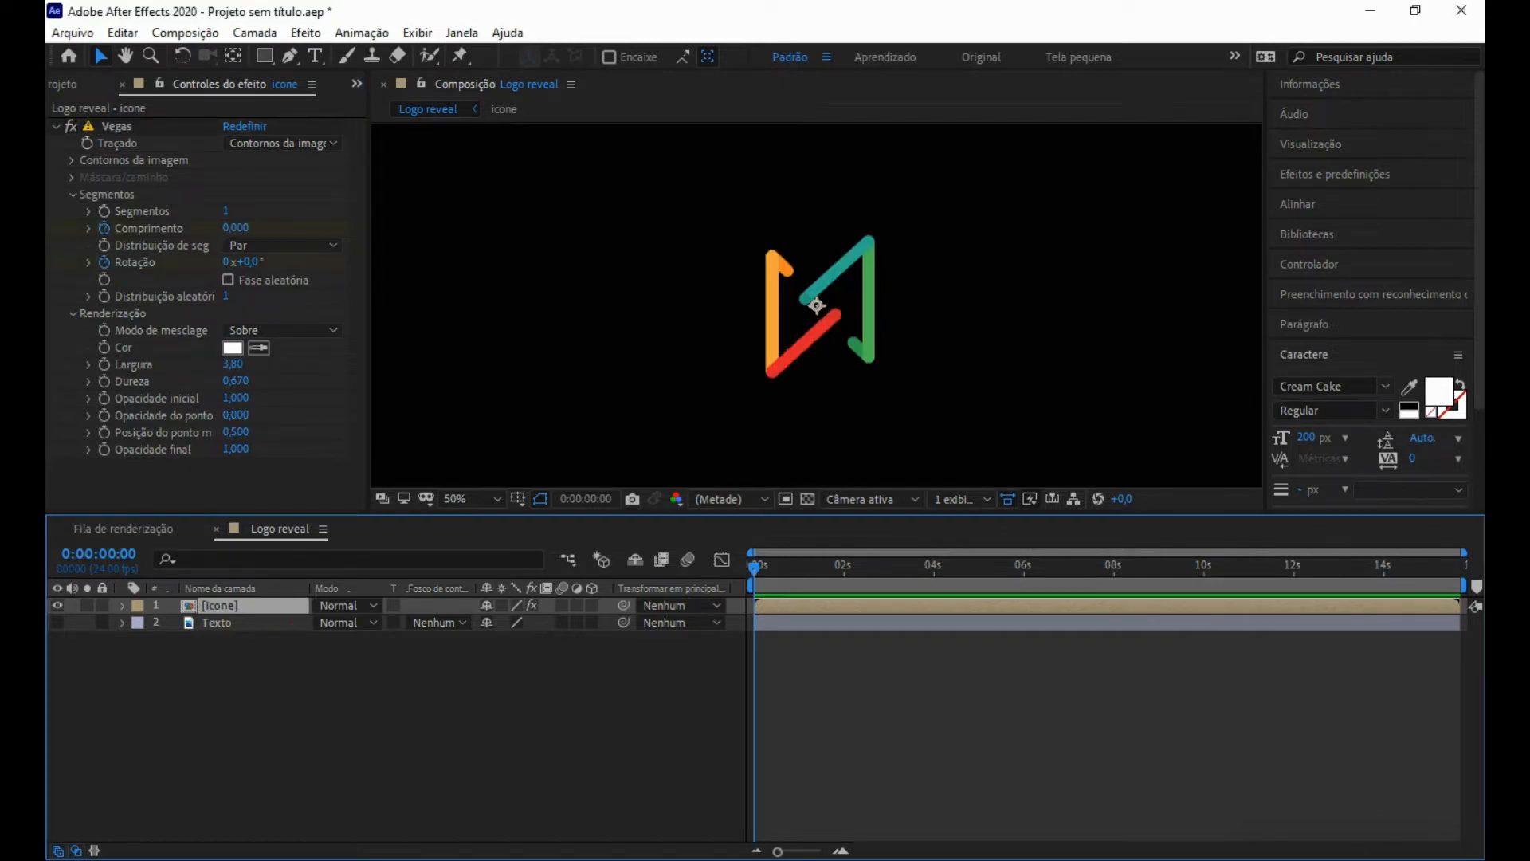
# - Keyframe the Vegas Comprimento at 1 and Rotação at 90° at 0:00:01:10
pyautogui.press('u')
pyautogui.click(72, 656)
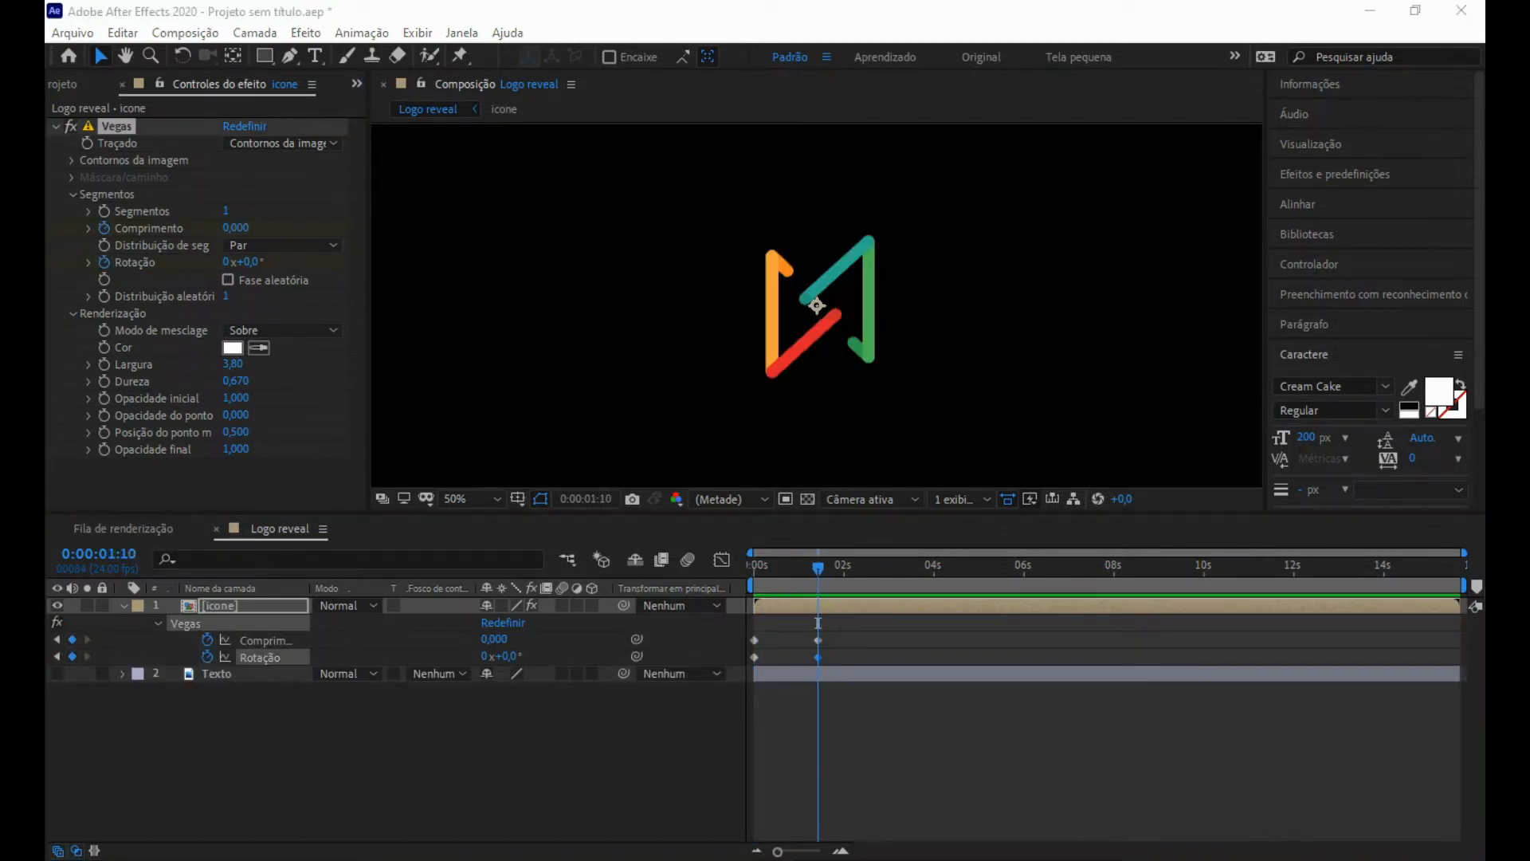
pyautogui.click(500, 637)
pyautogui.write('1')
pyautogui.press('Return')
pyautogui.write('90')
pyautogui.press('Return')
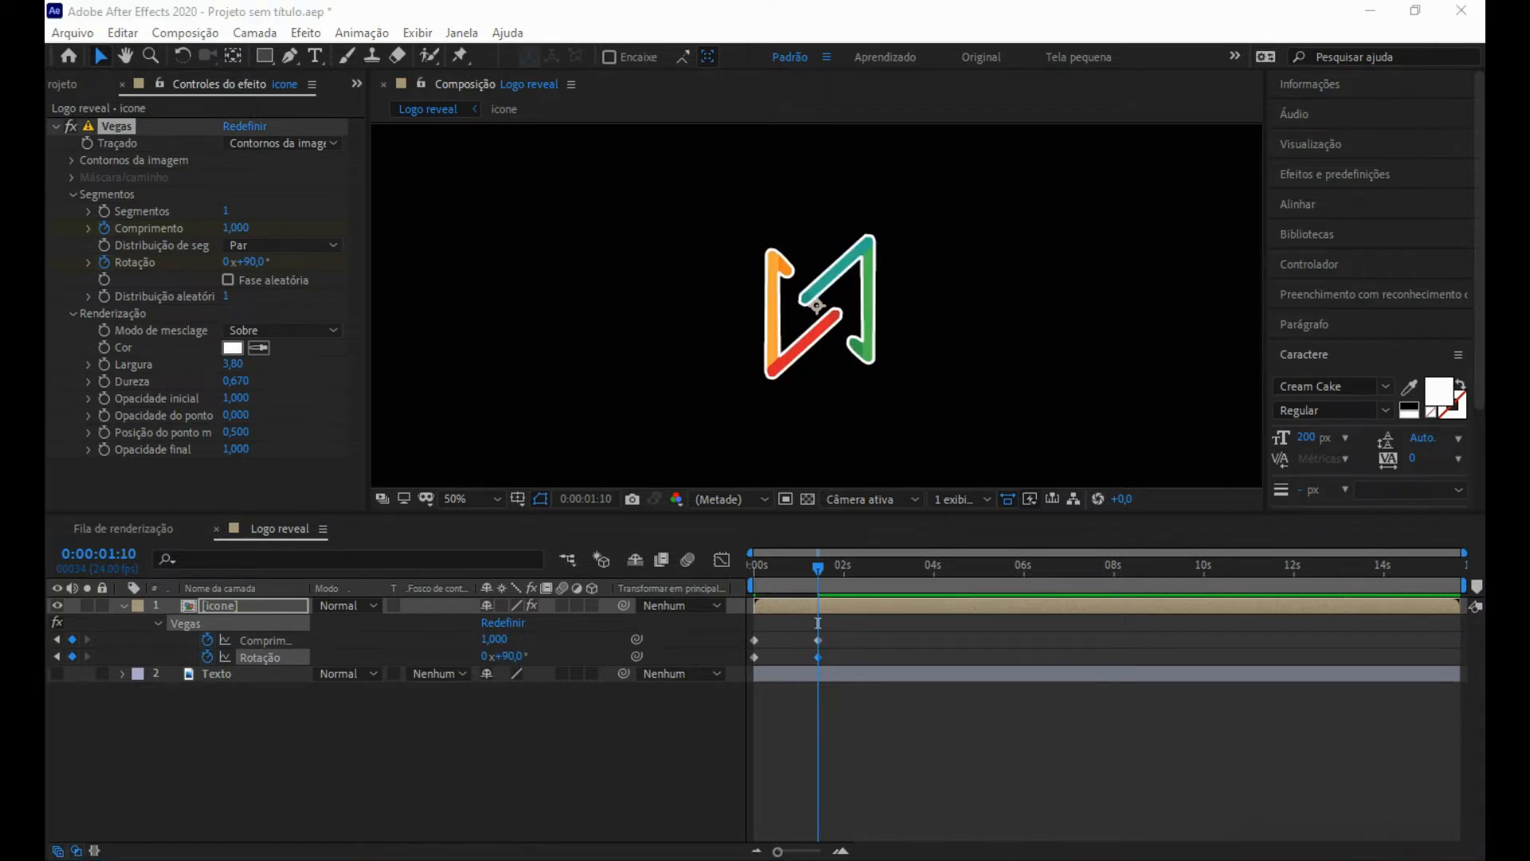
# - Enable the random phase (Fase aleatória) of the Vegas effect and preview the animation from the start
pyautogui.click(228, 279)
pyautogui.press('Home')
pyautogui.press('space')
pyautogui.press('space')
pyautogui.press('space')
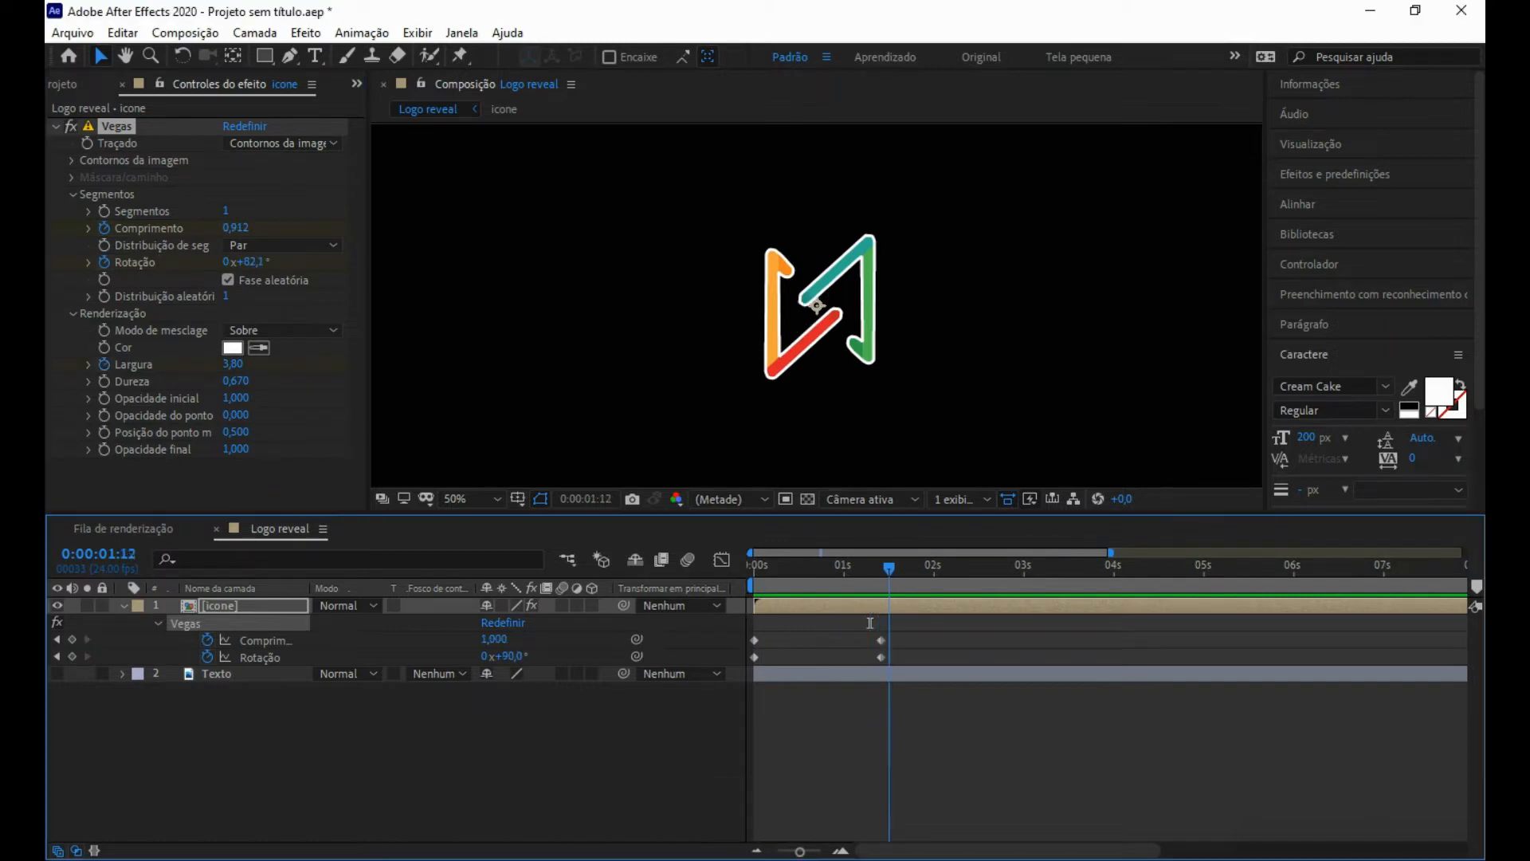
# - Keyframe the Vegas Largura at 14,20 at 0:00:01:14, and undo the last change made at 0:00:01:17
pyautogui.moveTo(231, 364); pyautogui.dragTo(271, 364)
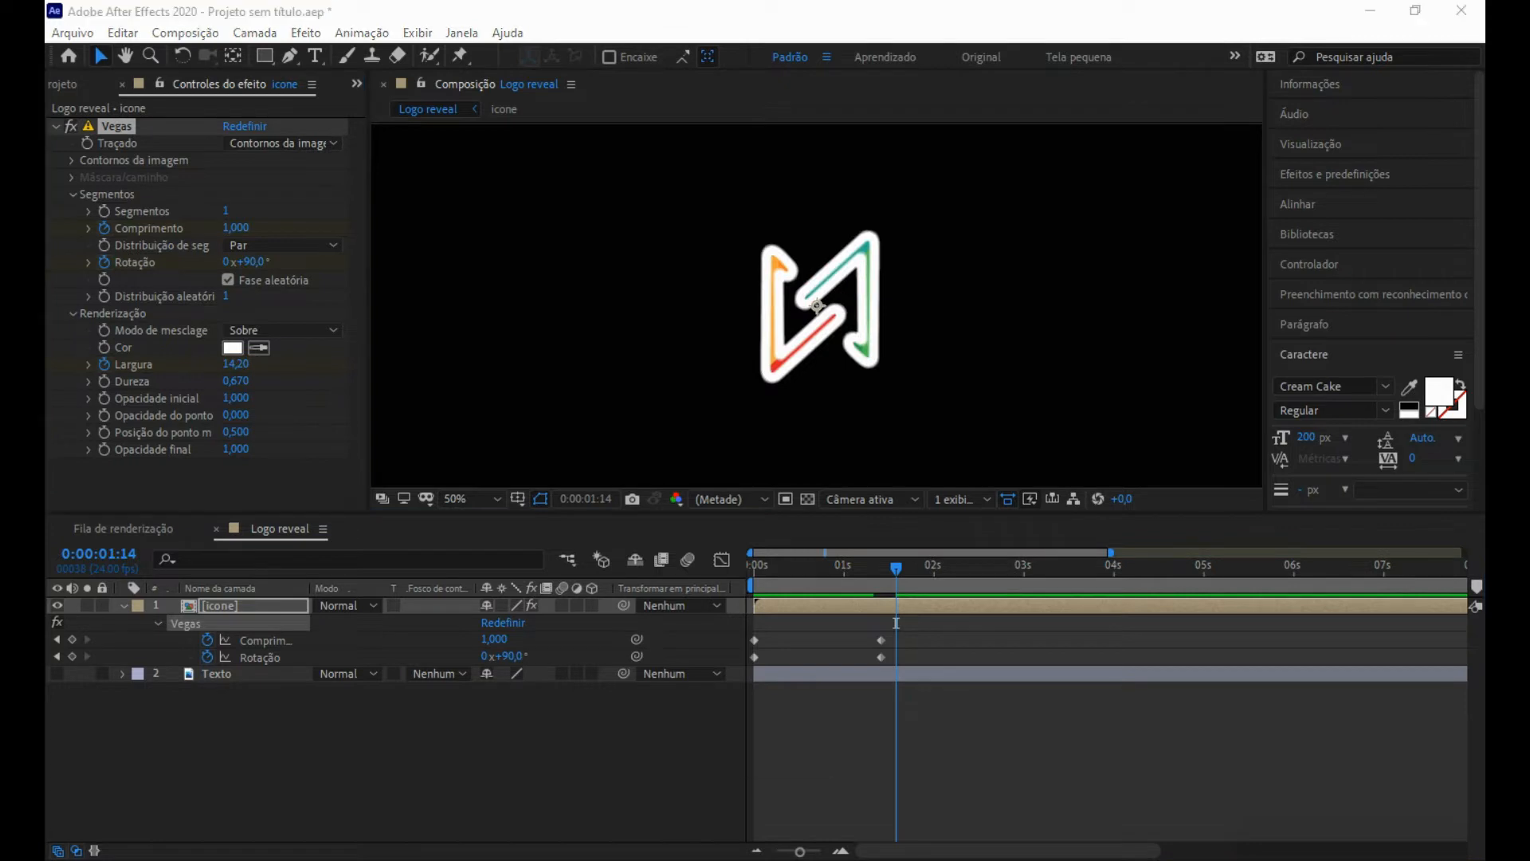
pyautogui.click(896, 623)
pyautogui.hotkey('ctrl', 'Right')
pyautogui.hotkey('ctrl', 'Right')
pyautogui.hotkey('ctrl', 'Right')
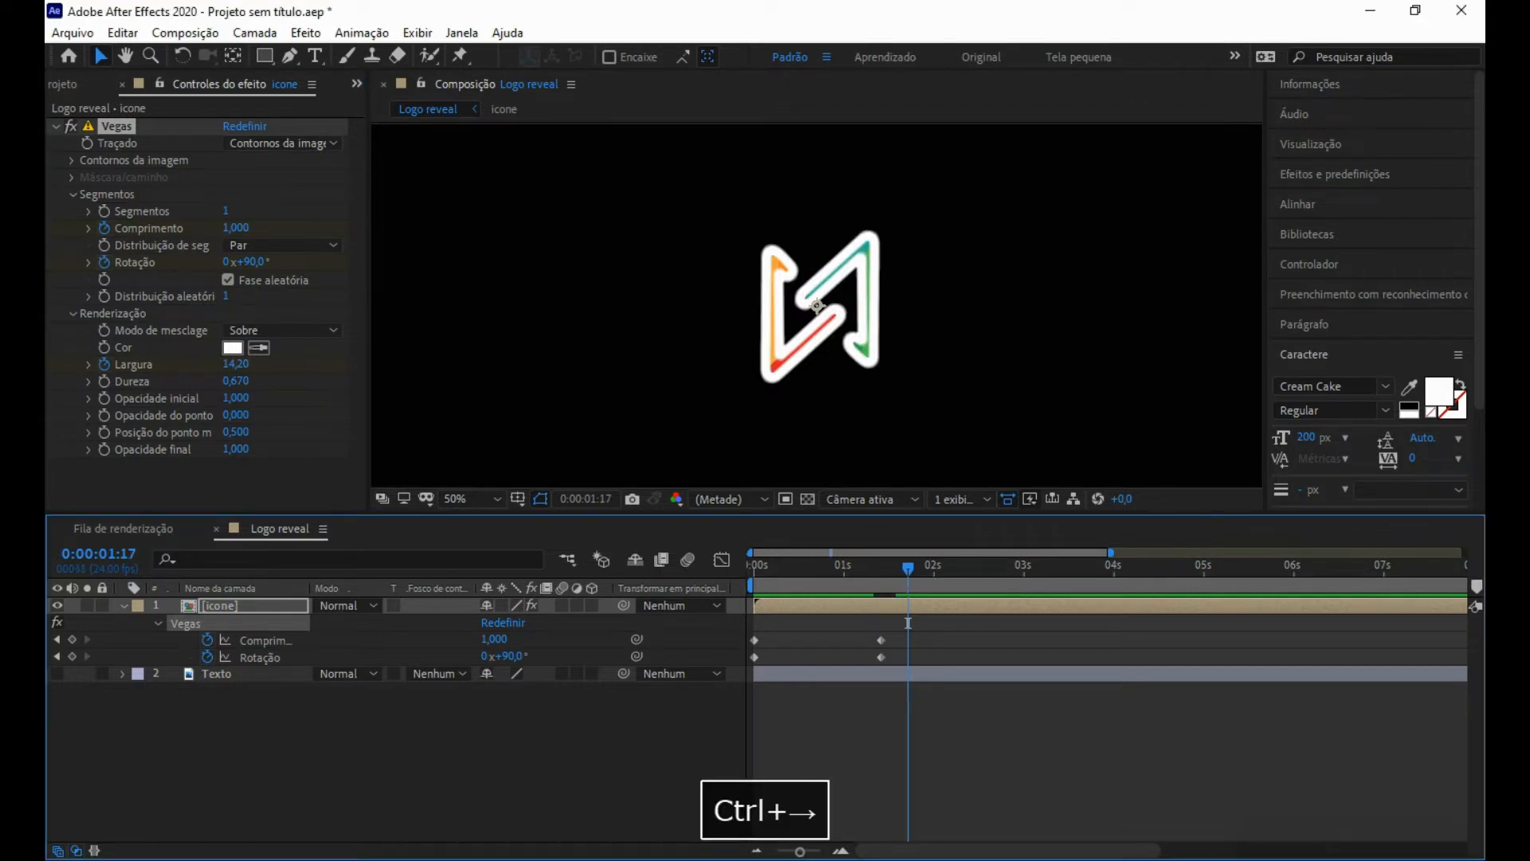
pyautogui.hotkey('ctrl', 'z')
pyautogui.press('Home')
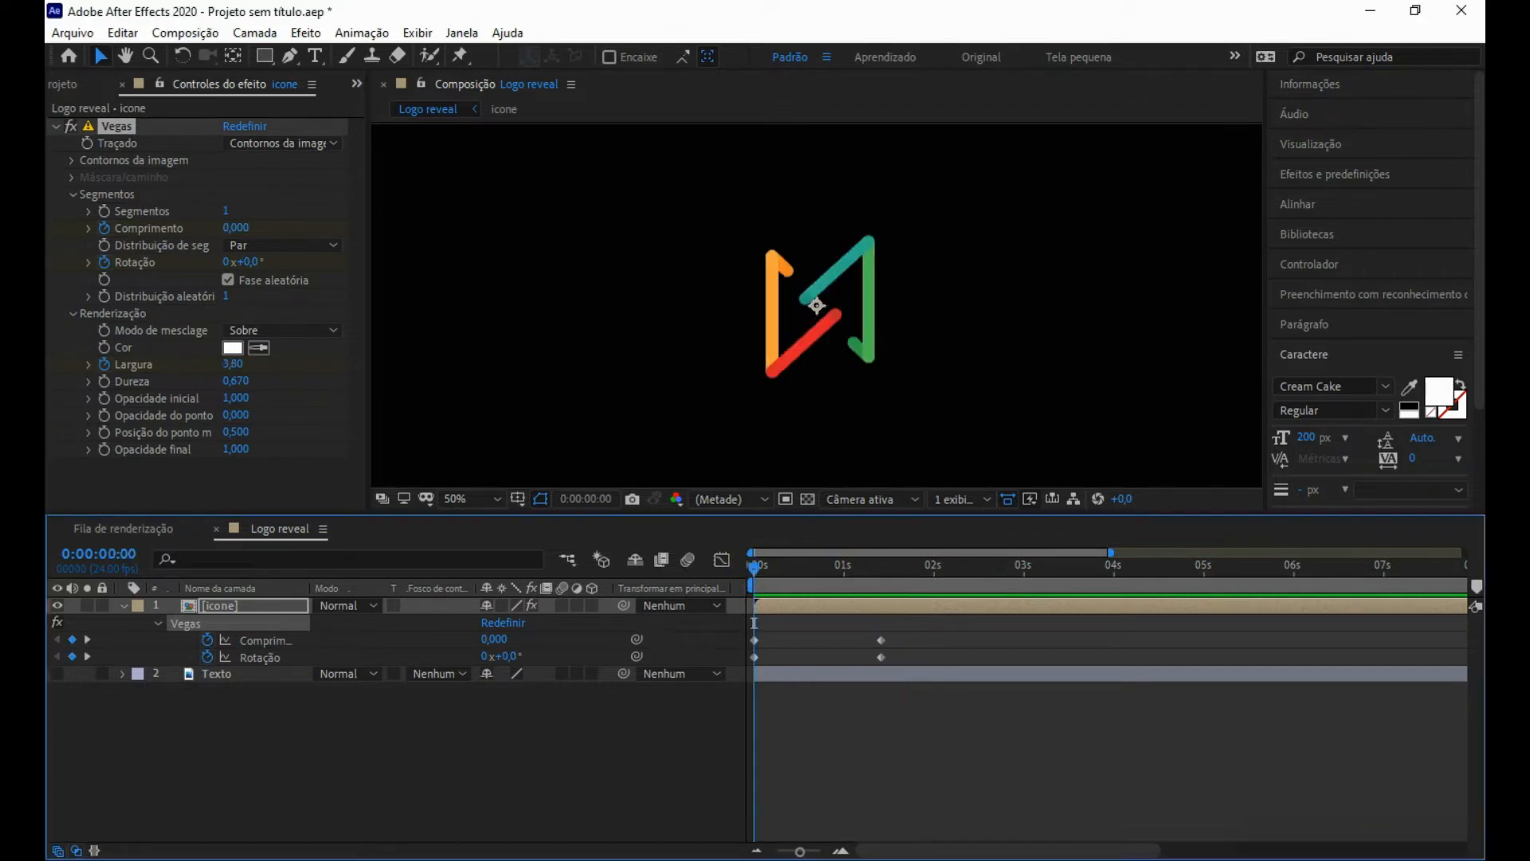
# - Raise the Vegas Largura keyframe at 0:00:01:14 to 39,90 and preview the animation
pyautogui.moveTo(840, 568); pyautogui.dragTo(896, 568)
pyautogui.press('u')
pyautogui.press('u')
pyautogui.scroll(-3, 889, 717)
pyautogui.moveTo(494, 782); pyautogui.dragTo(675, 782)
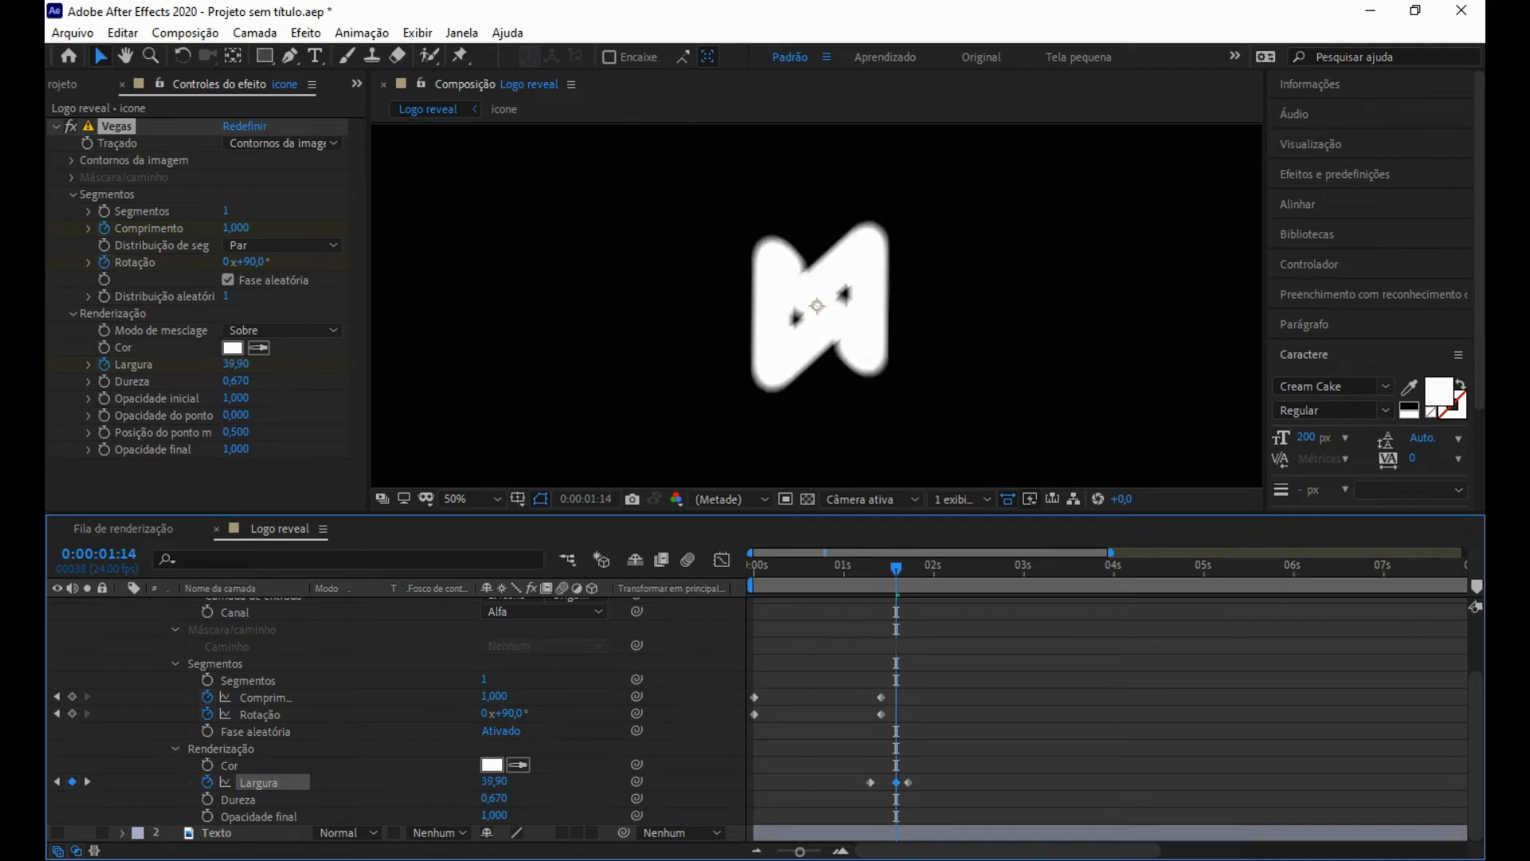
pyautogui.press('space')
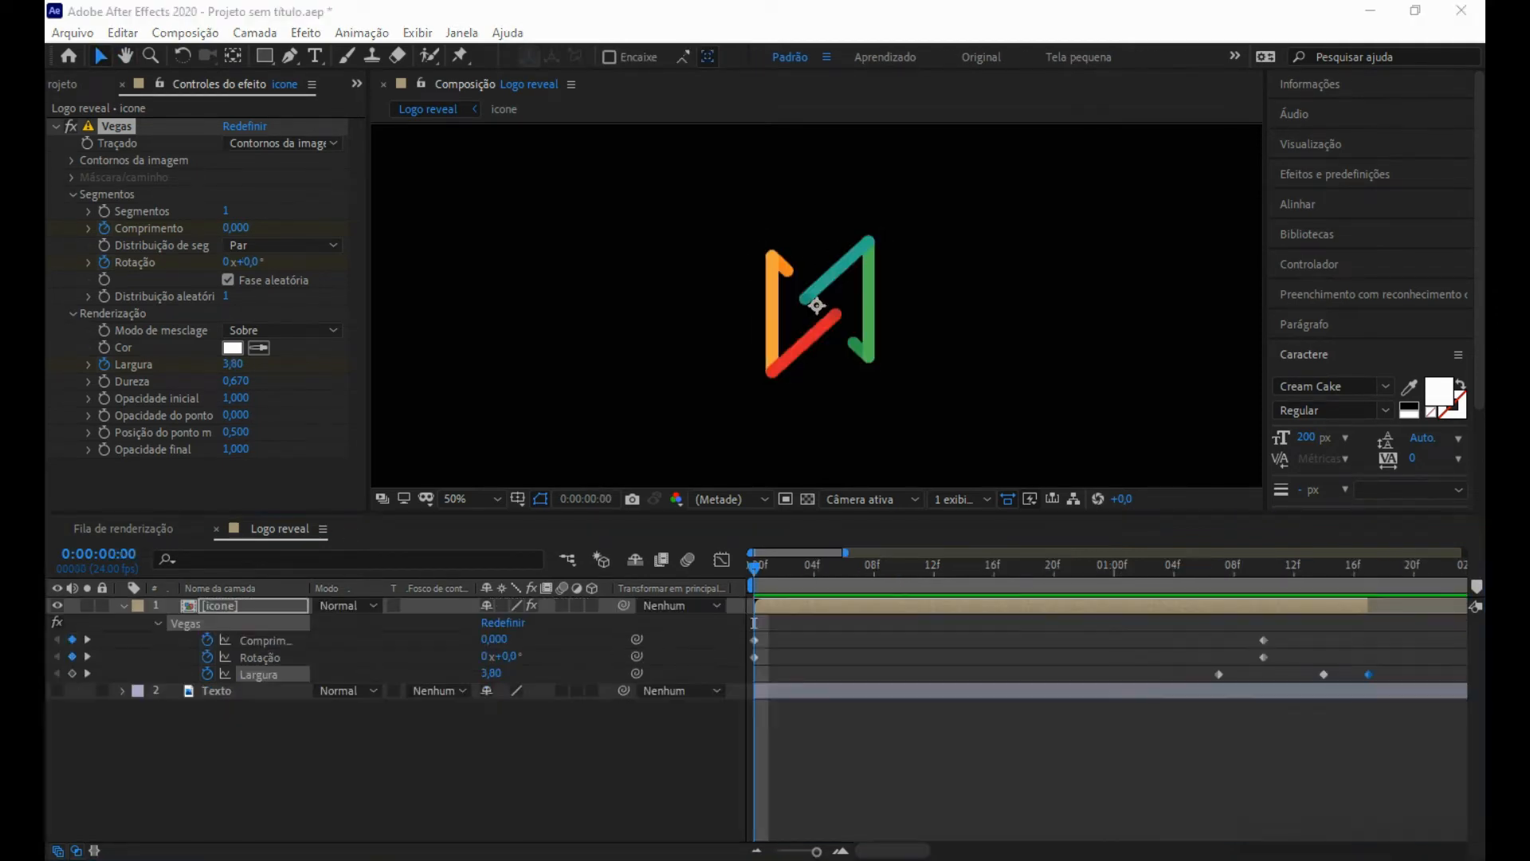
pyautogui.press('space')
pyautogui.press('Escape')
# - Set the Vegas blending mode to Transparente and preview the outline animation
pyautogui.click(1400, 672)
pyautogui.click(186, 623)
pyautogui.click(283, 330)
pyautogui.click(295, 349)
pyautogui.press('space')
pyautogui.press('Escape')
# - Duplicate the icone layer and remove the Vegas effect from the copy
pyautogui.click(123, 605)
pyautogui.click(264, 606)
pyautogui.hotkey('ctrl', 'd')
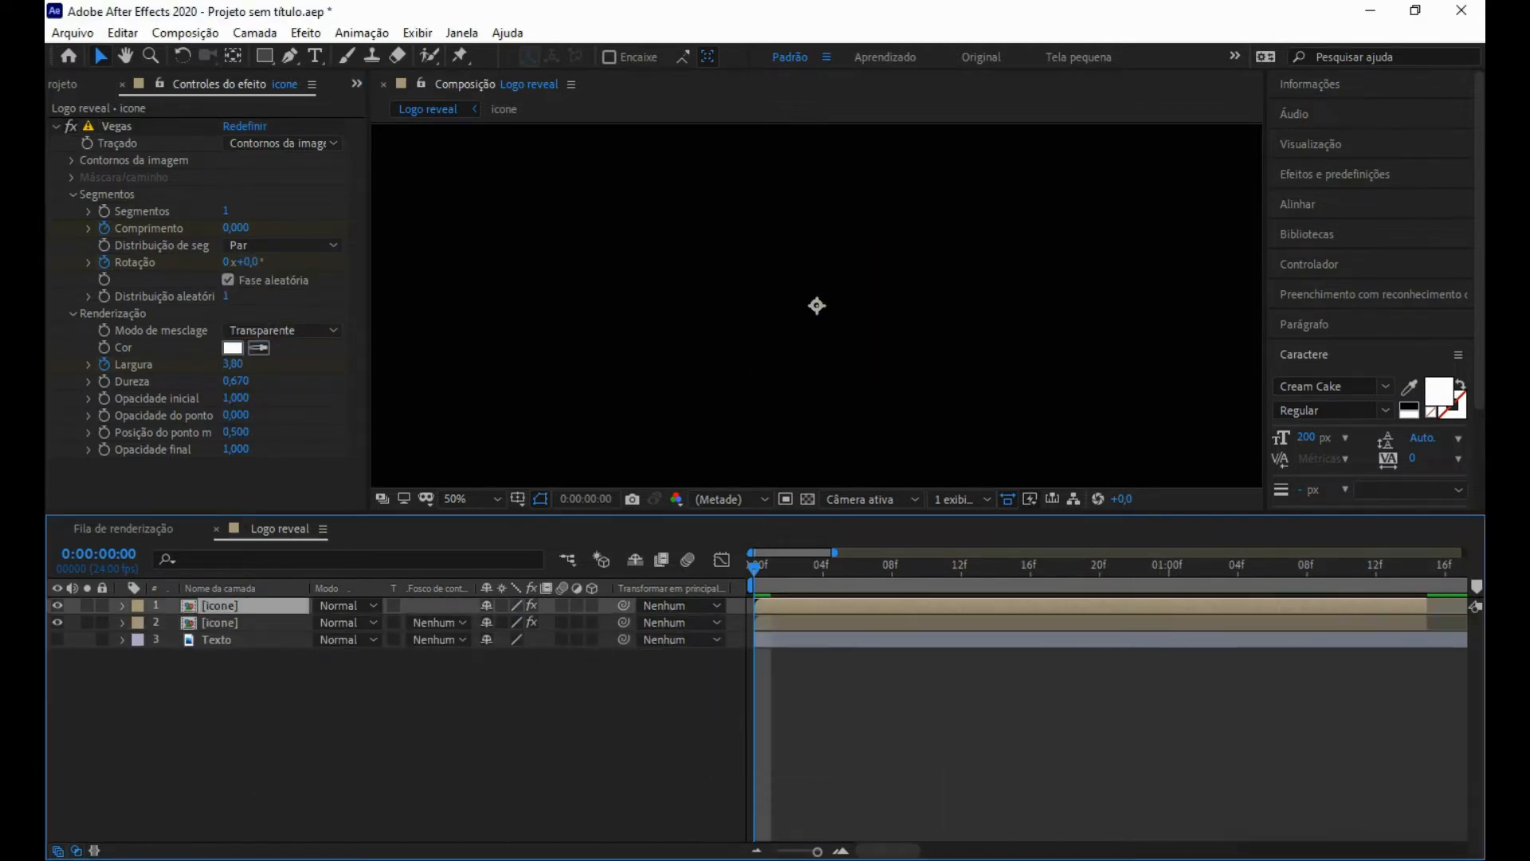
pyautogui.press('Delete')
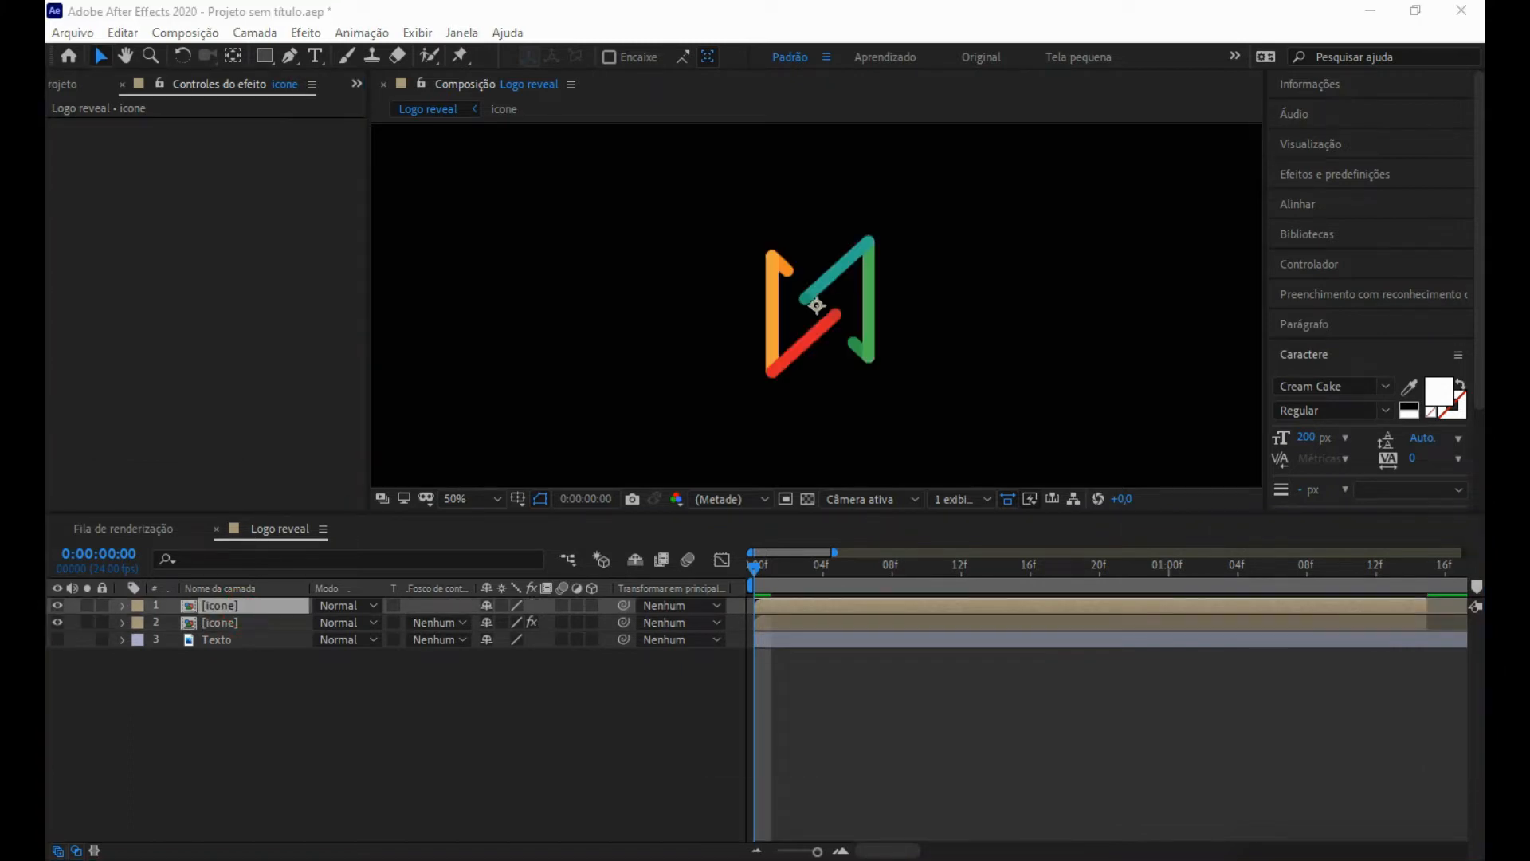
# - Place the effect-free icone copy beneath the Vegas layer, starting at 0:00:01:11, and preview the result
pyautogui.click(239, 623)
pyautogui.press('u')
pyautogui.moveTo(239, 606); pyautogui.dragTo(239, 698)
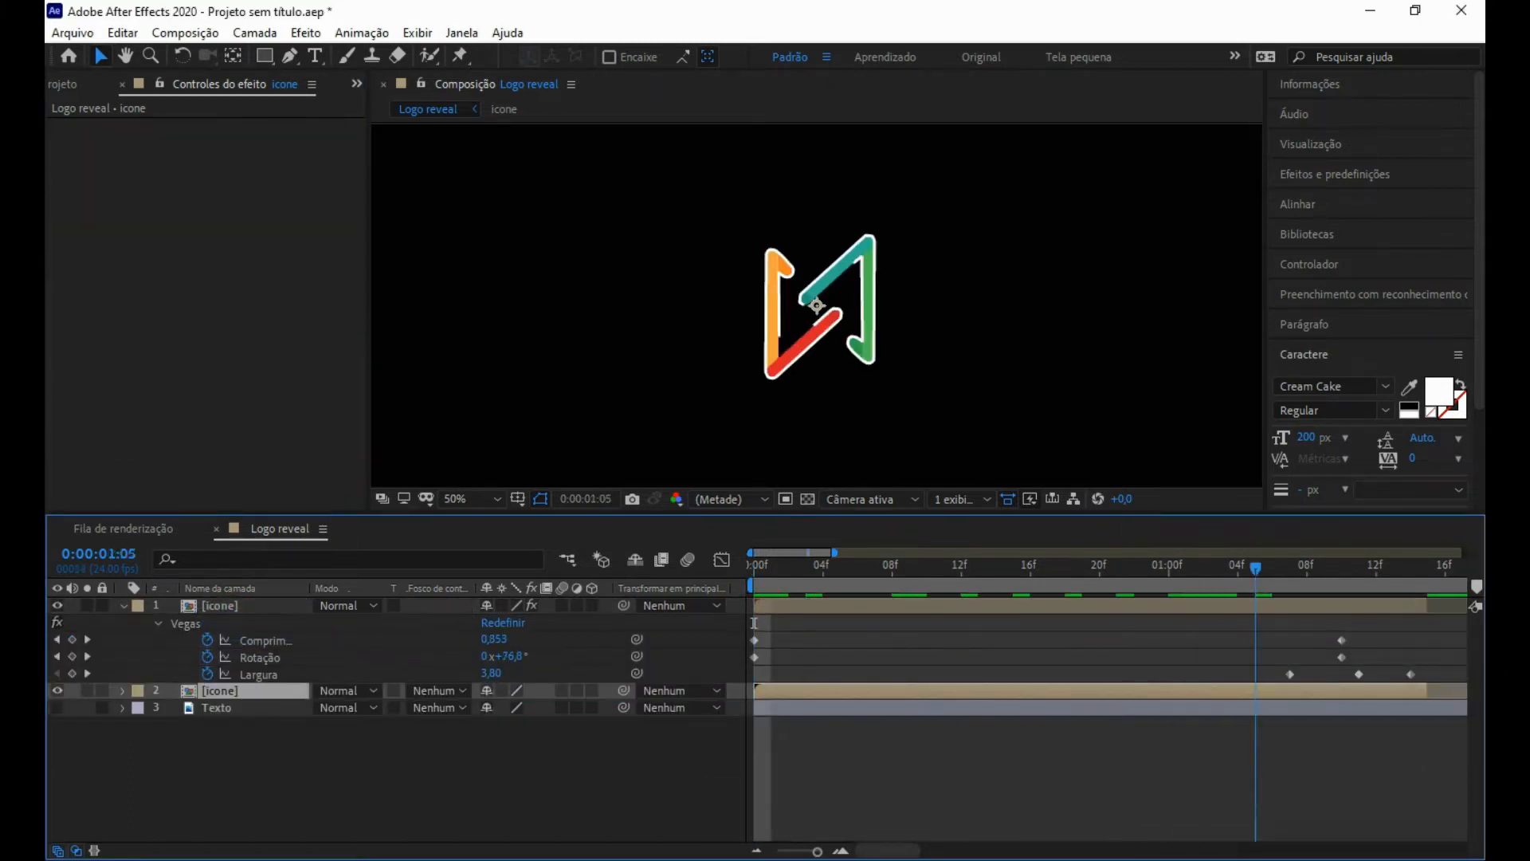
pyautogui.press('space')
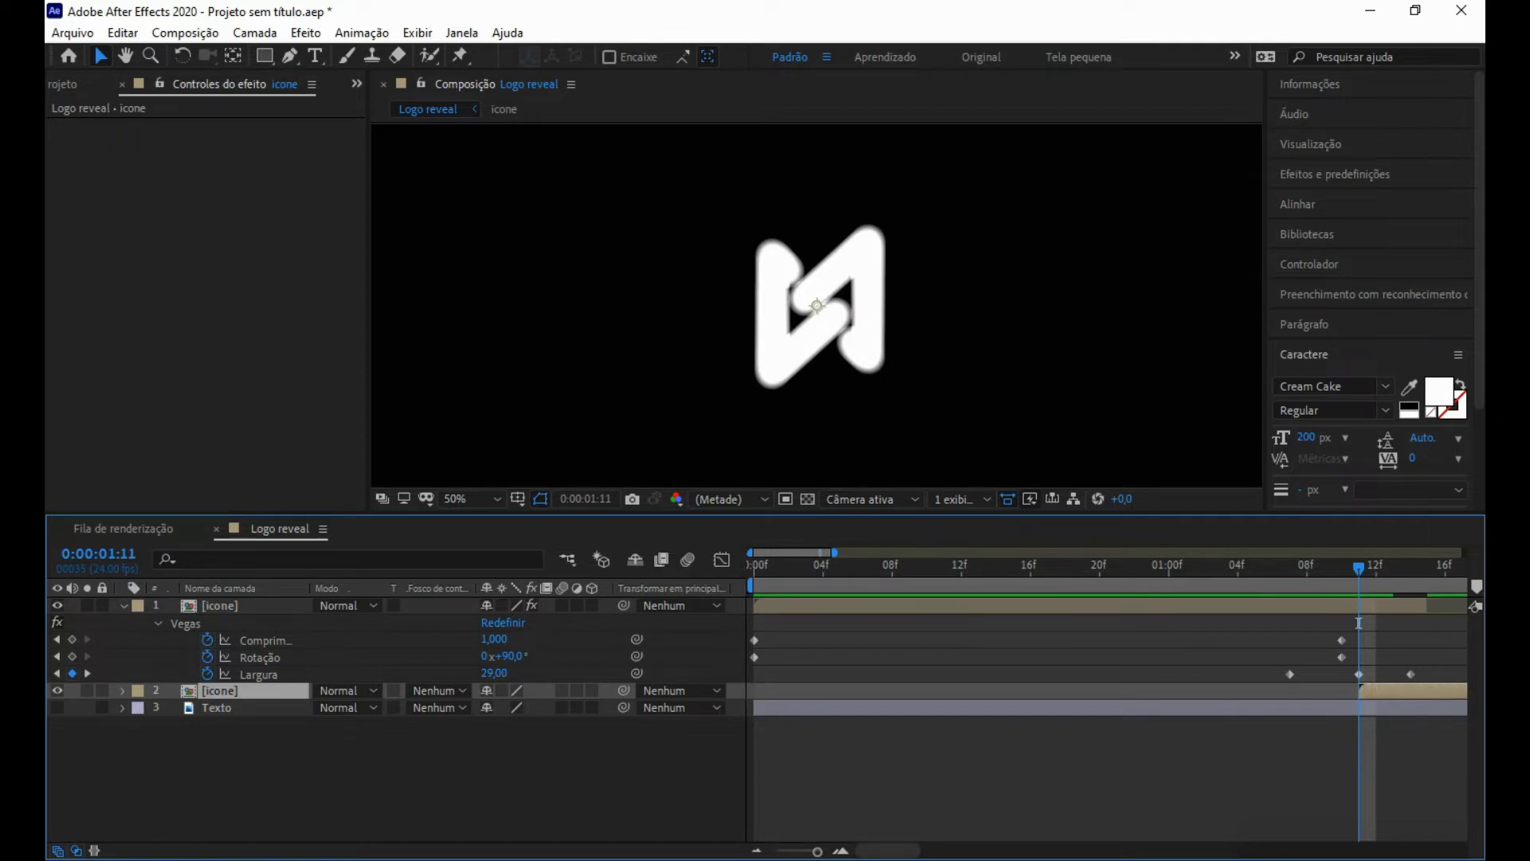
pyautogui.press('space')
pyautogui.press('Escape')
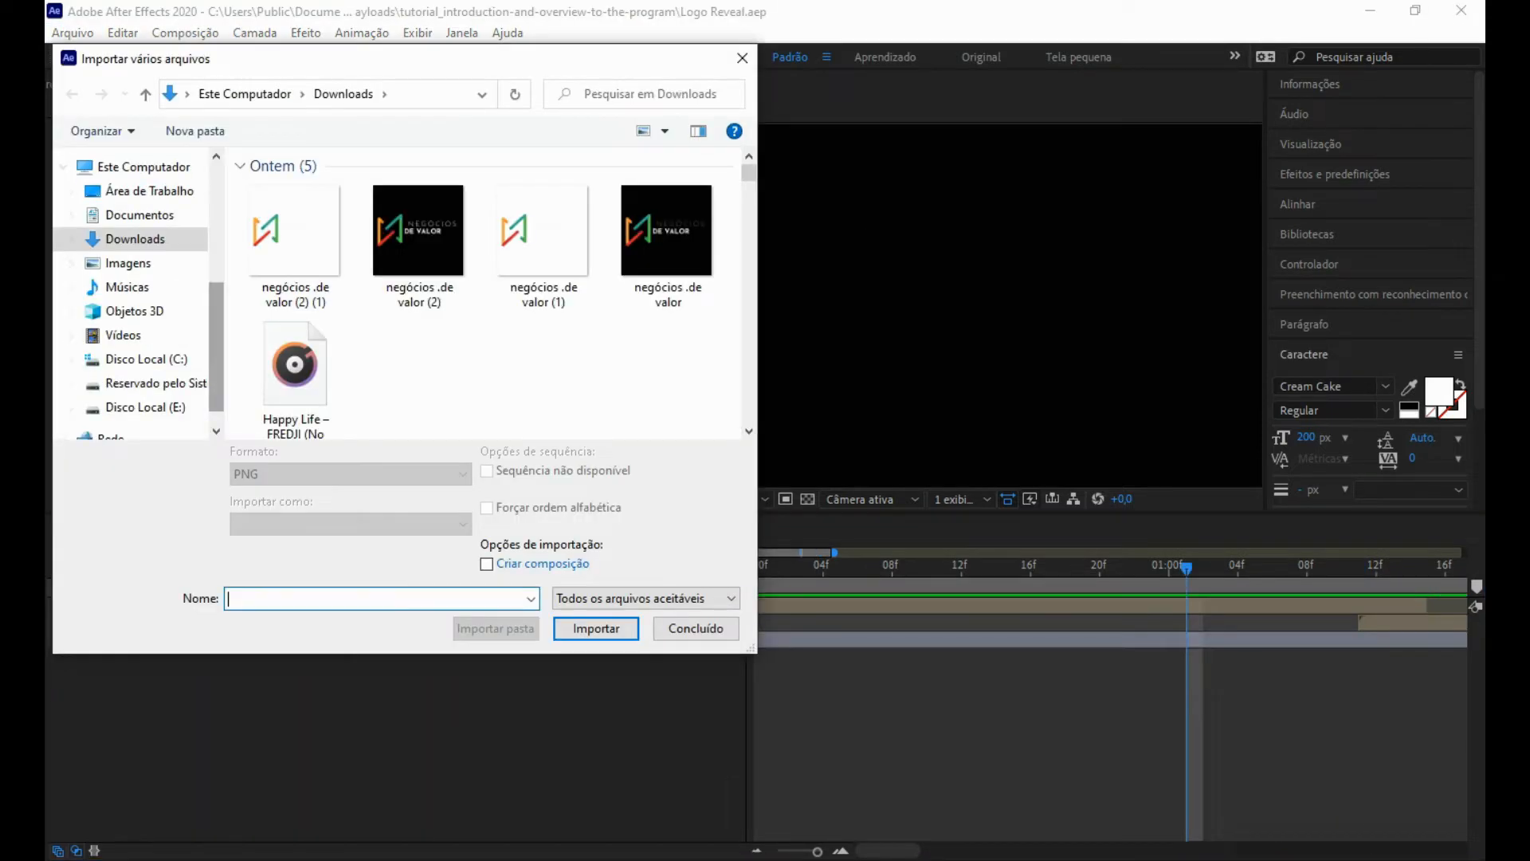
# - Import the image negócios .de valor (2) (1) and add it to the Logo reveal composition as a layer named referencia
pyautogui.doubleClick(292, 243)
pyautogui.click(696, 629)
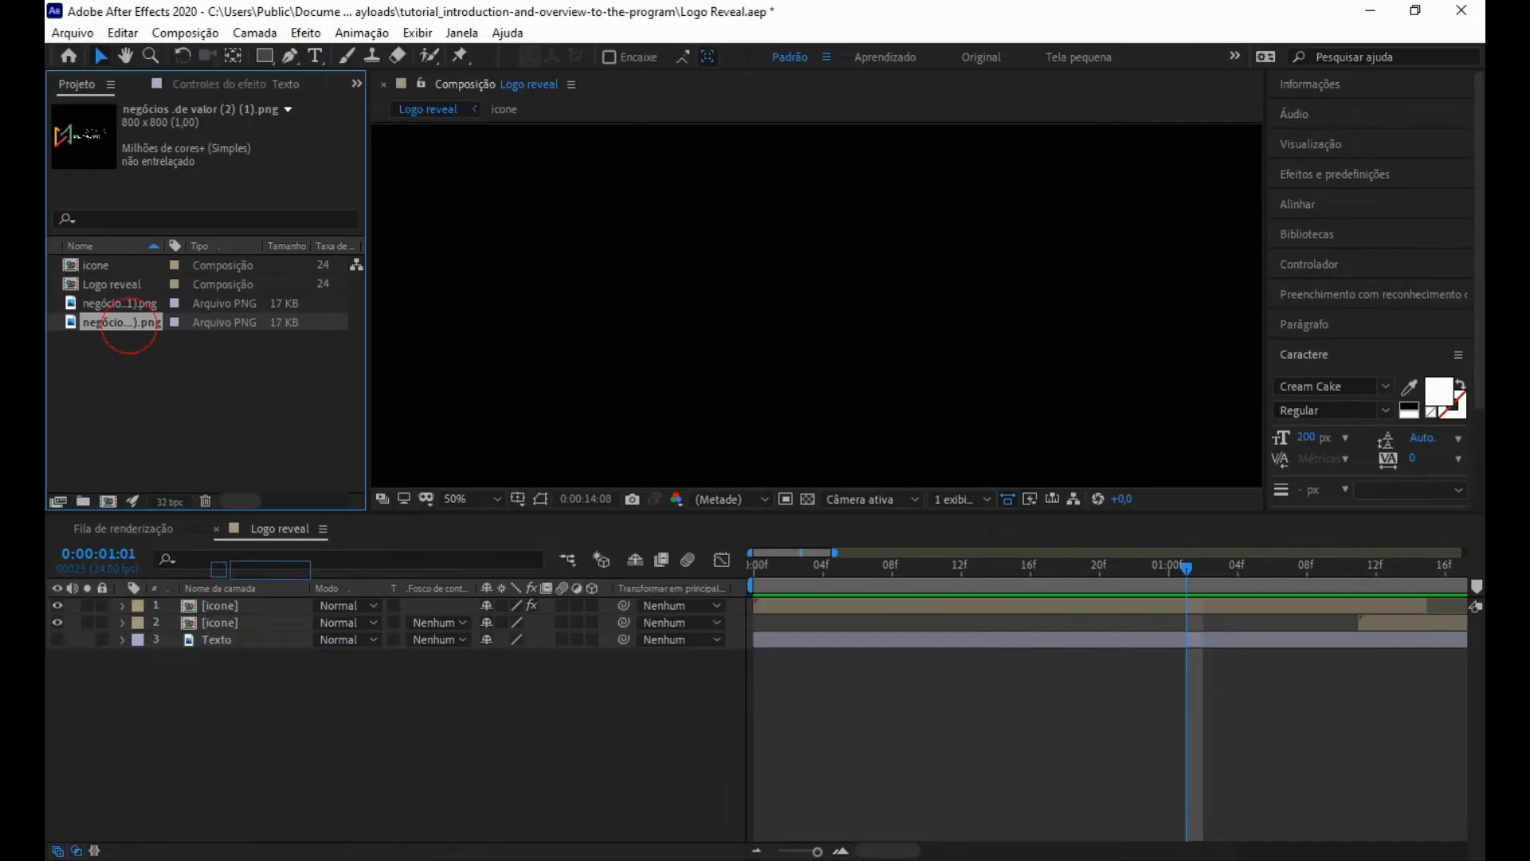
pyautogui.hotkey('ctrl', '/')
pyautogui.press('Home')
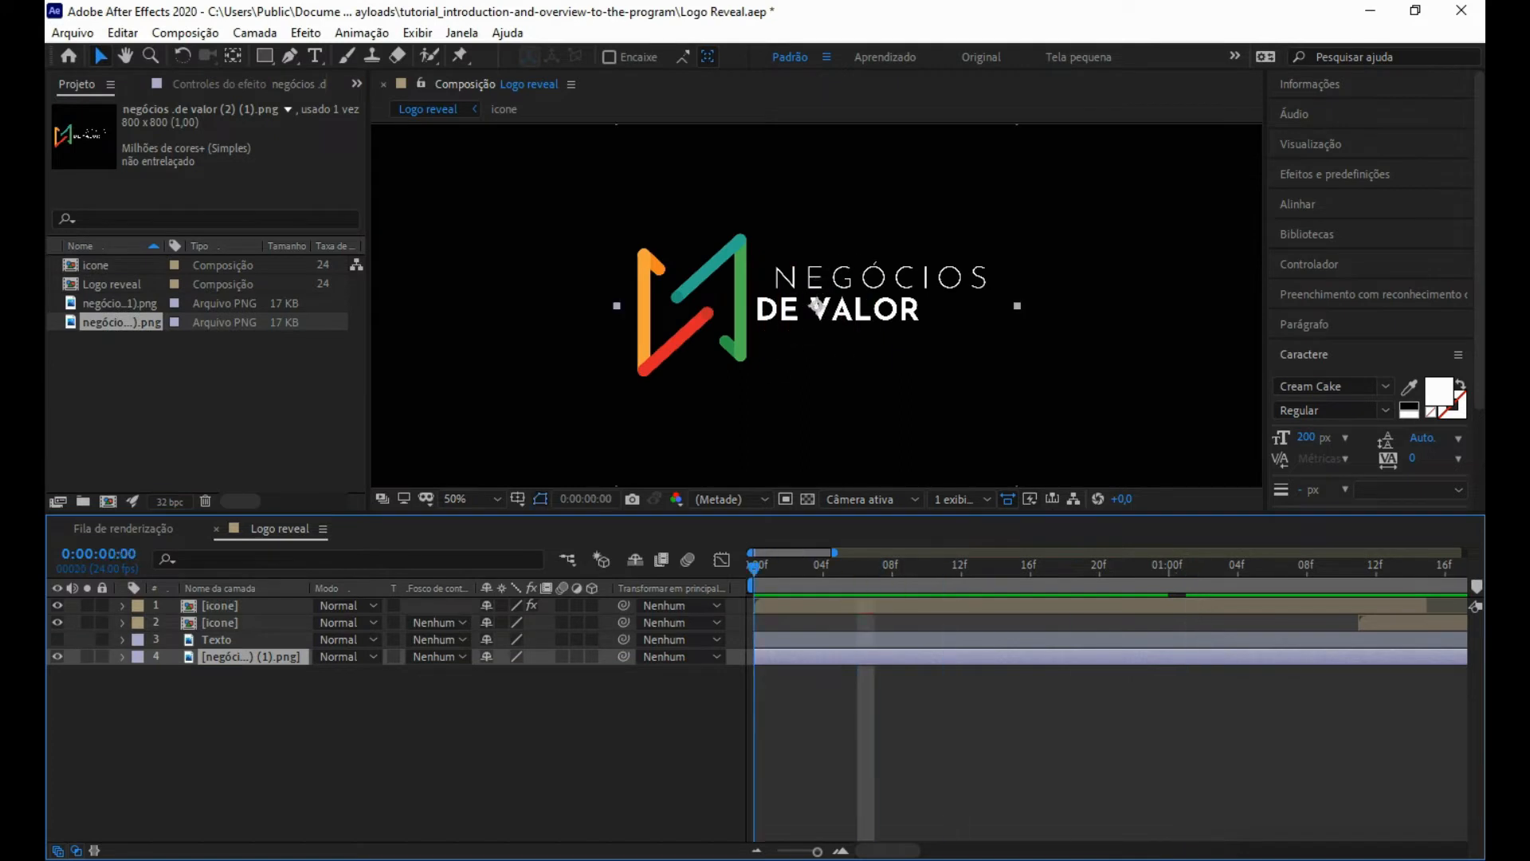
pyautogui.press('Return')
# - Create a null object in the composition and rename it guia
pyautogui.rightClick(351, 743)
pyautogui.moveTo(406, 523)
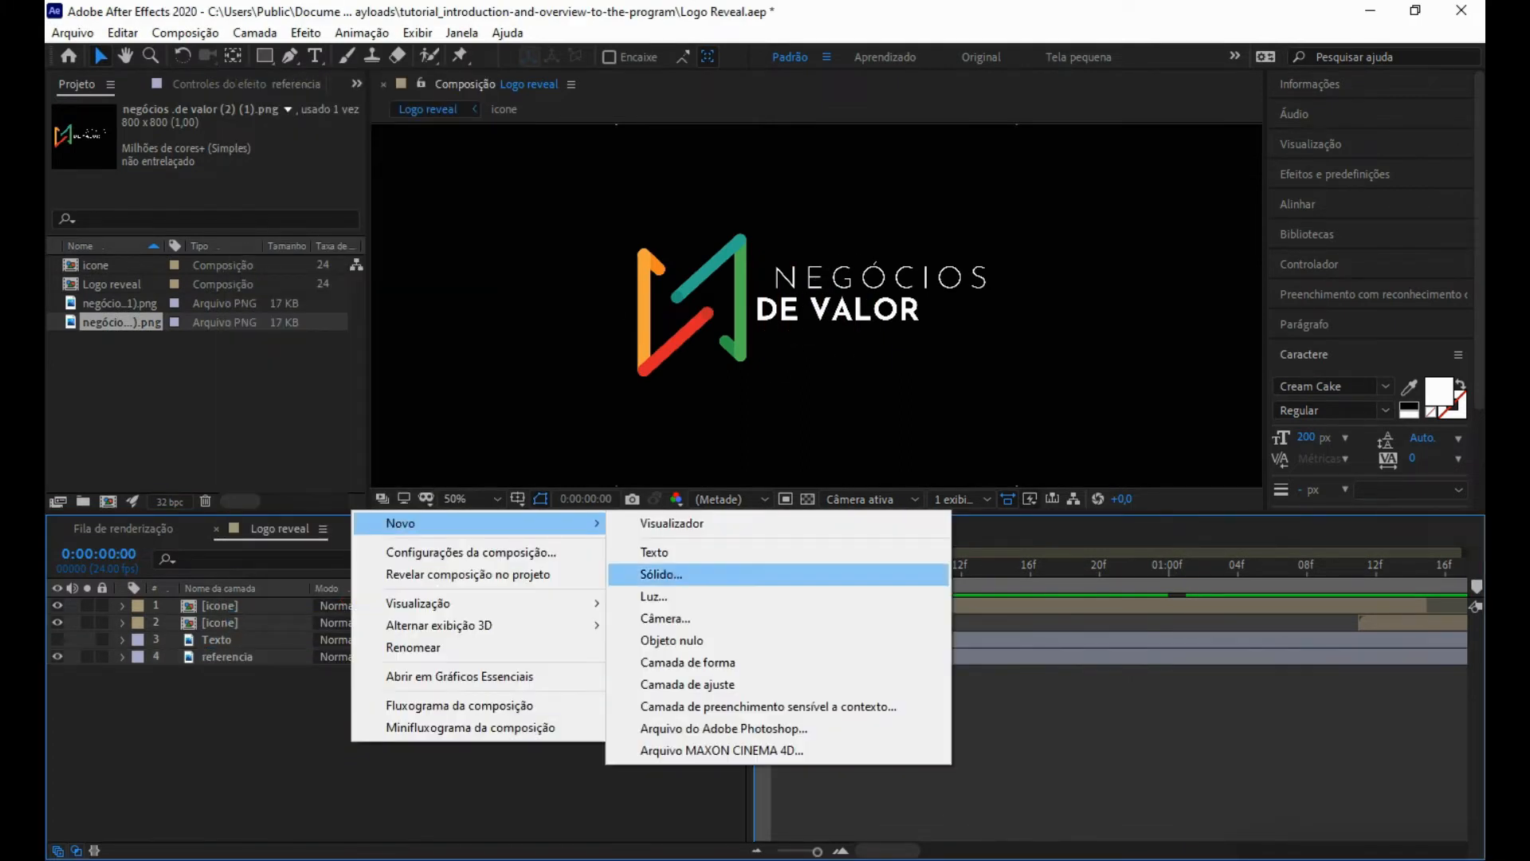
pyautogui.click(674, 638)
pyautogui.rightClick(244, 605)
pyautogui.click(304, 567)
pyautogui.write('guia')
pyautogui.press('Return')
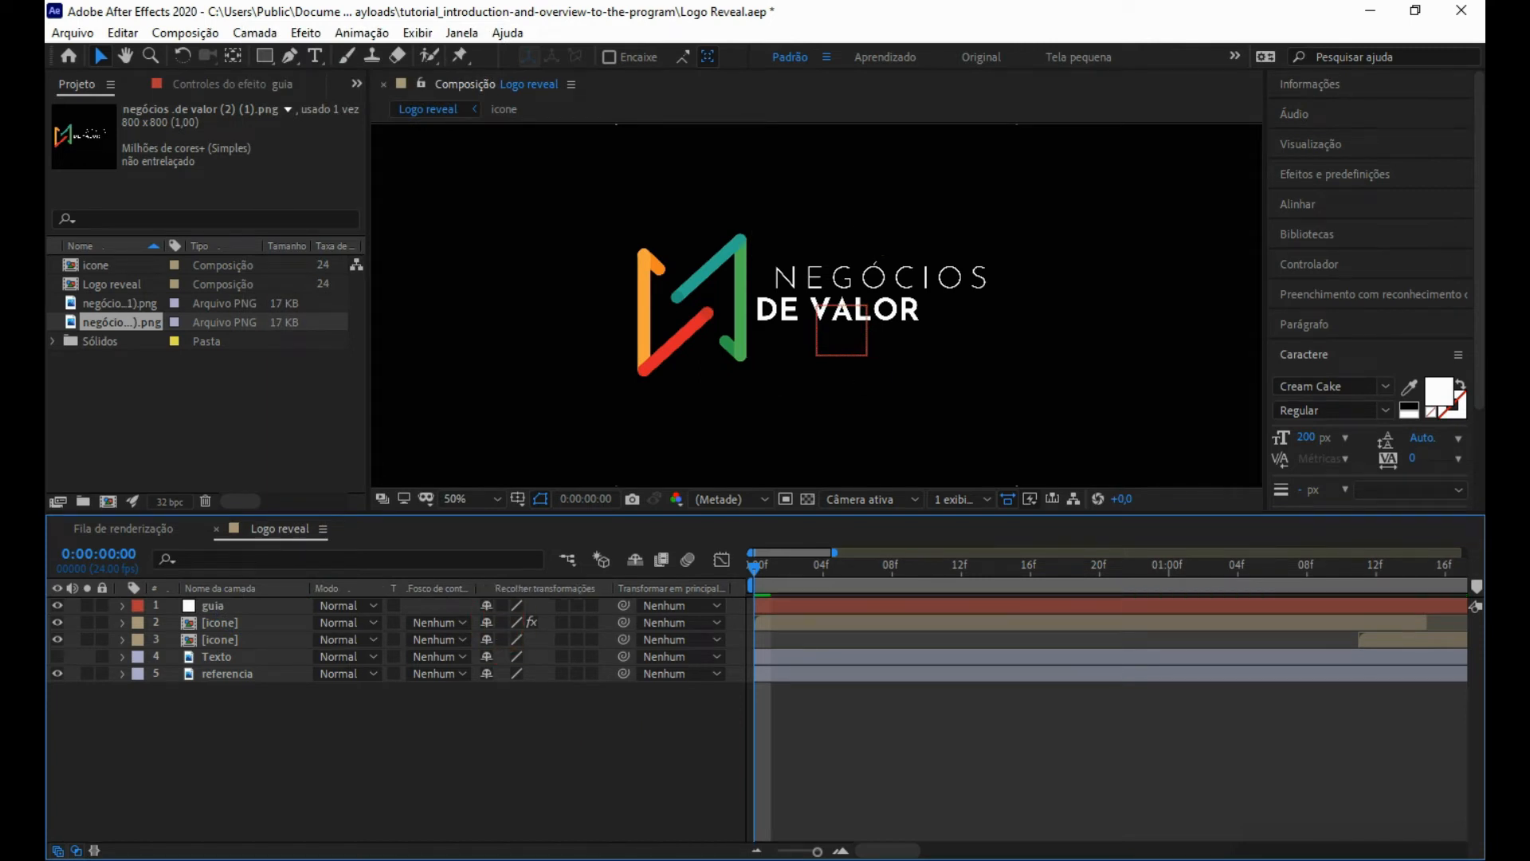
# - Parent both icone layers to the guia null and add a Position keyframe to guia at 0:00:01:07
pyautogui.moveTo(503, 634); pyautogui.dragTo(495, 621)
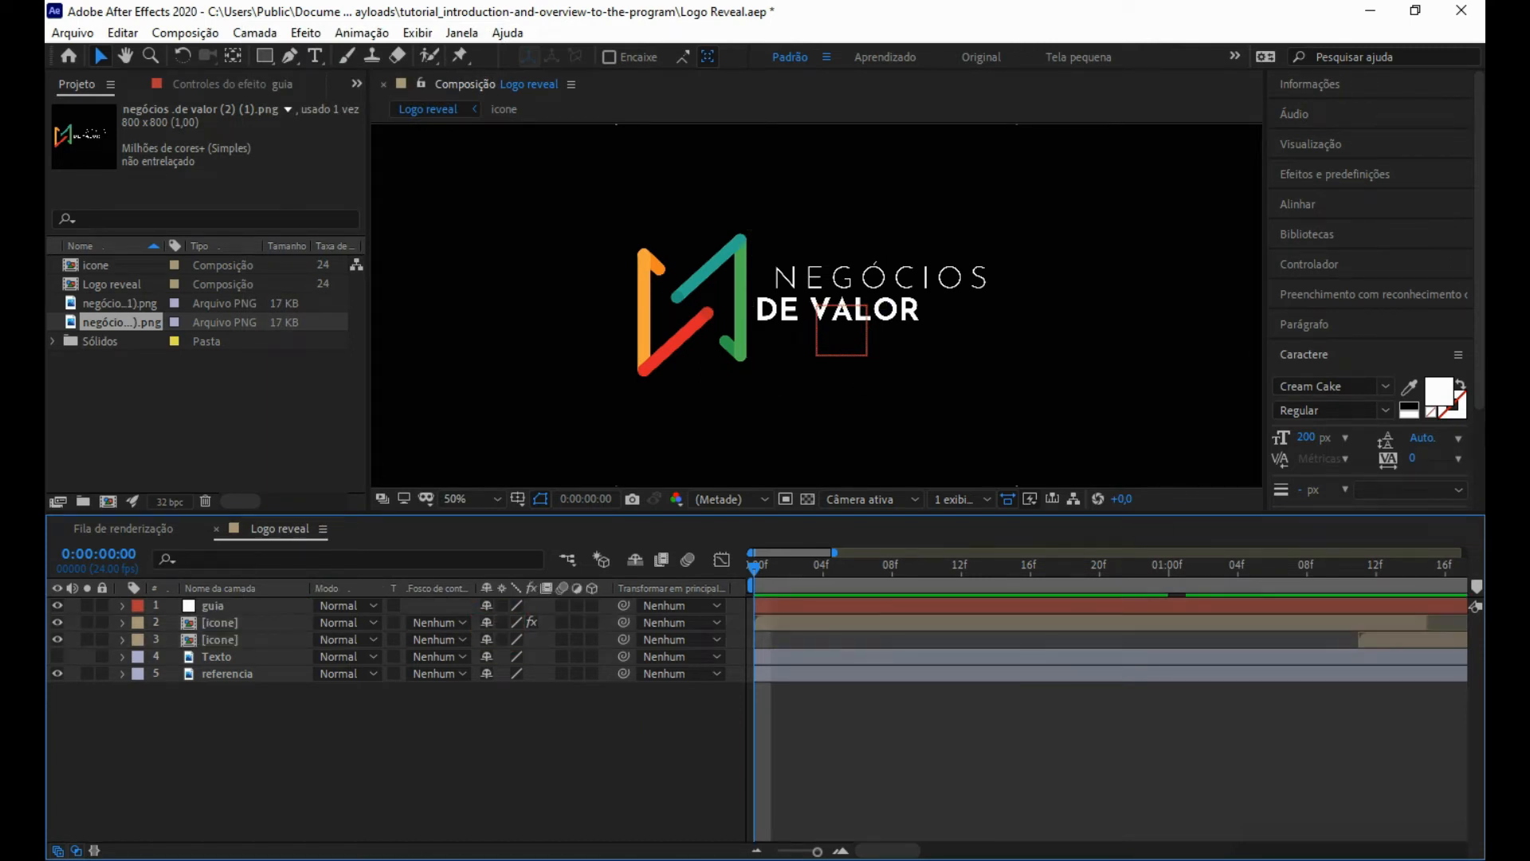
pyautogui.moveTo(624, 639); pyautogui.dragTo(213, 605)
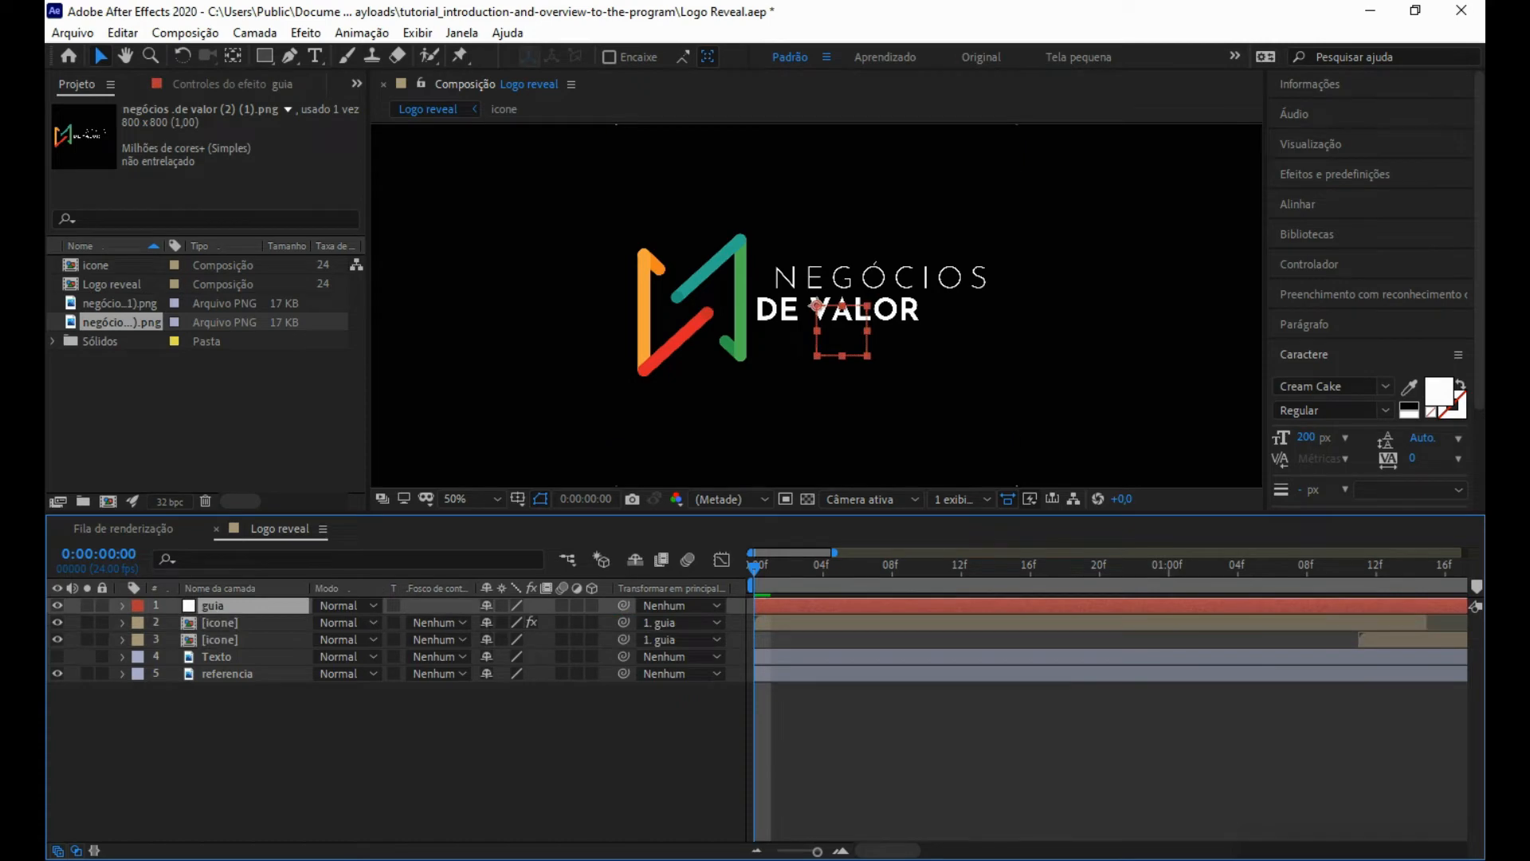
pyautogui.press('-')
pyautogui.press('-')
pyautogui.press('-')
pyautogui.press('-')
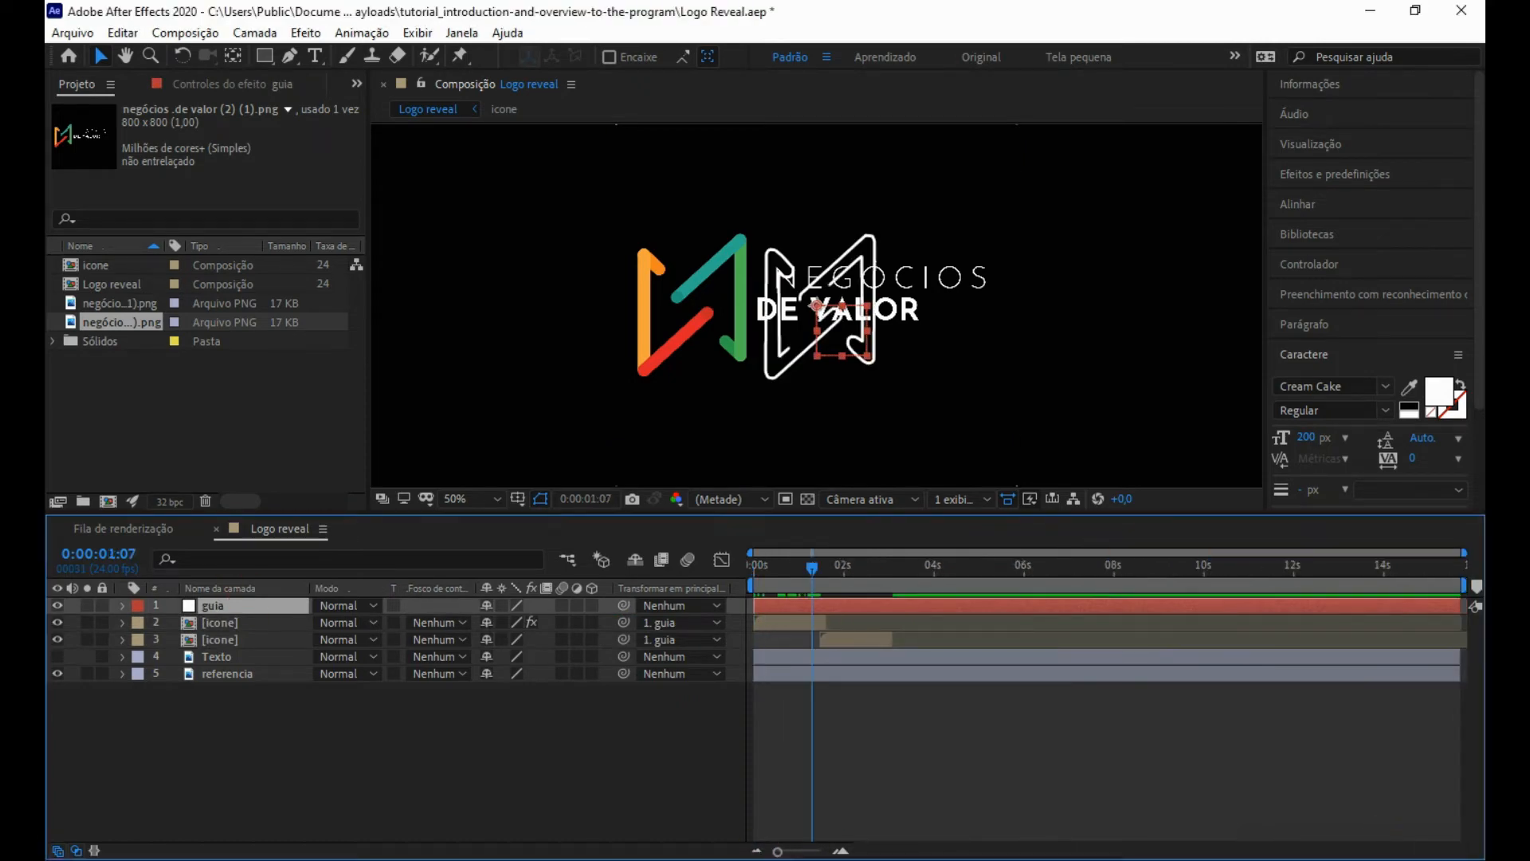
pyautogui.press('t')
pyautogui.hotkey('alt', 'shift', 'p')
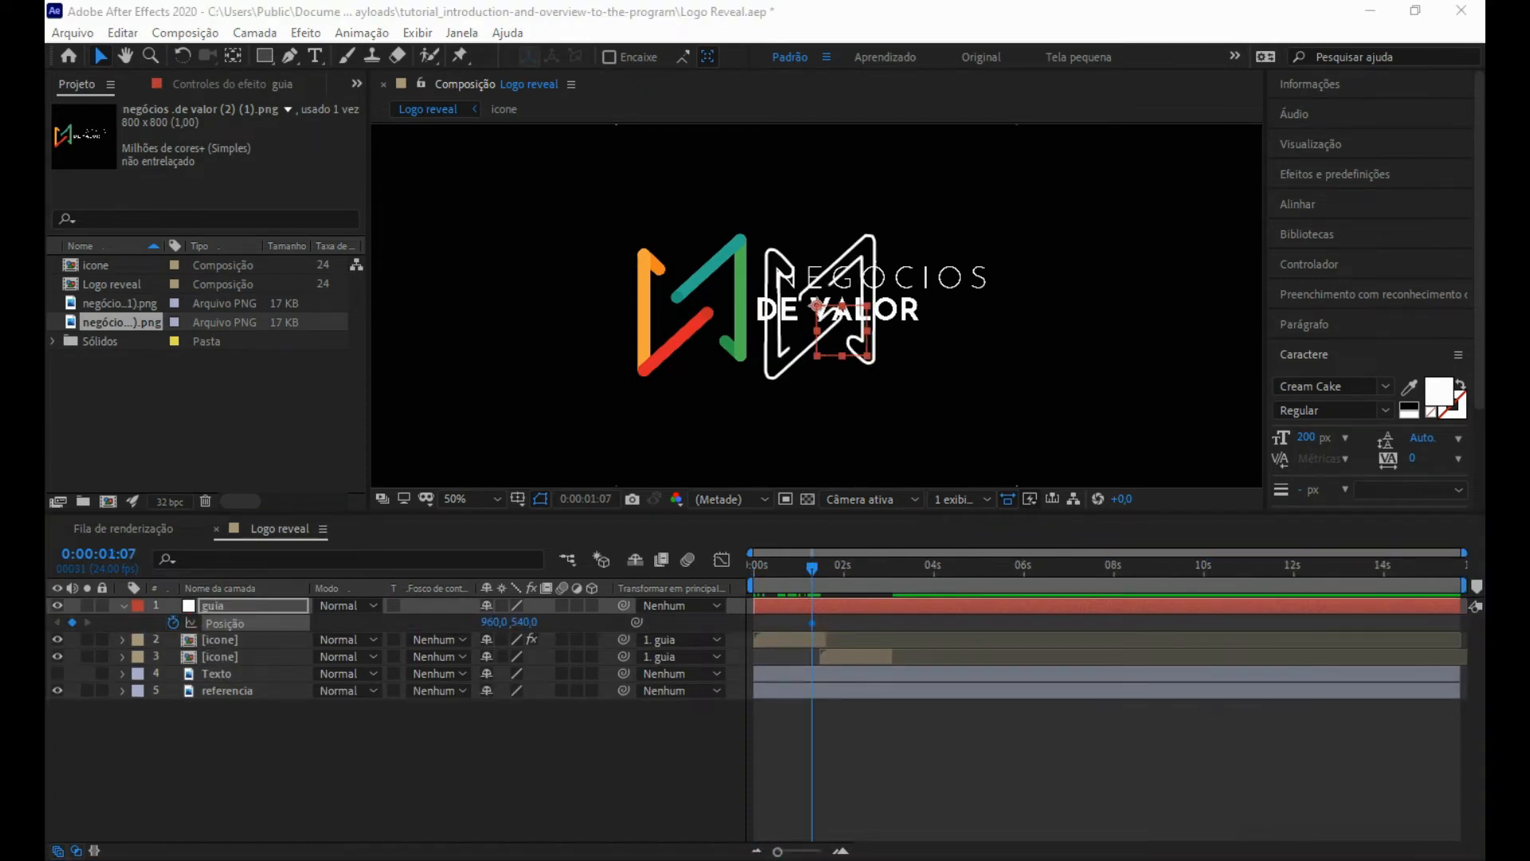
# - Keyframe the guia null's position at 704, 540 at 0:00:02:09, aligning the icon with the reference logo
pyautogui.moveTo(812, 567); pyautogui.dragTo(861, 567)
pyautogui.hotkey('ctrl', 'z')
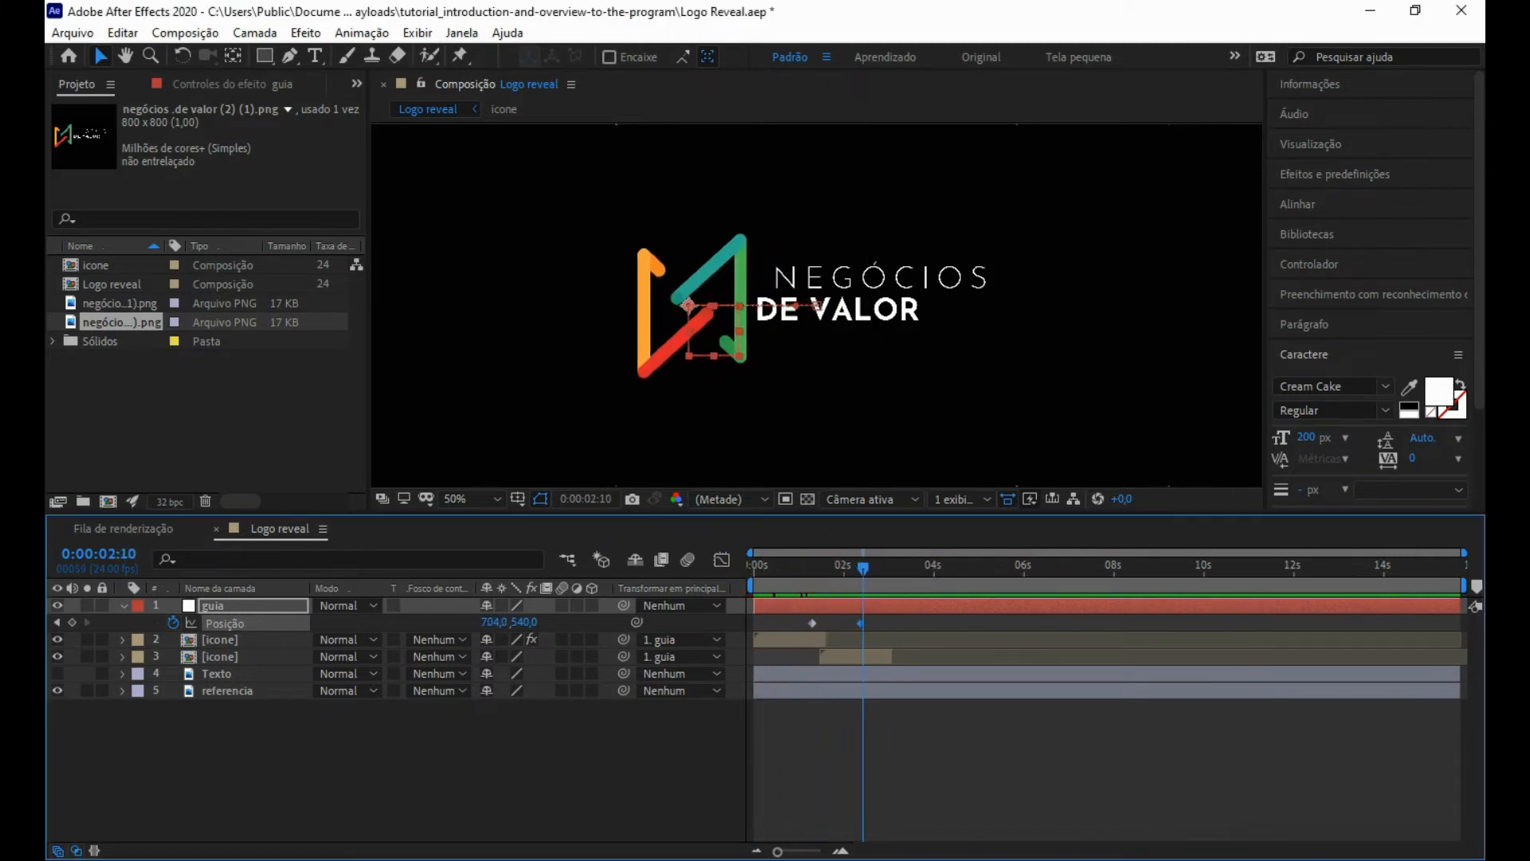
pyautogui.moveTo(879, 567); pyautogui.dragTo(859, 567)
pyautogui.press('=')
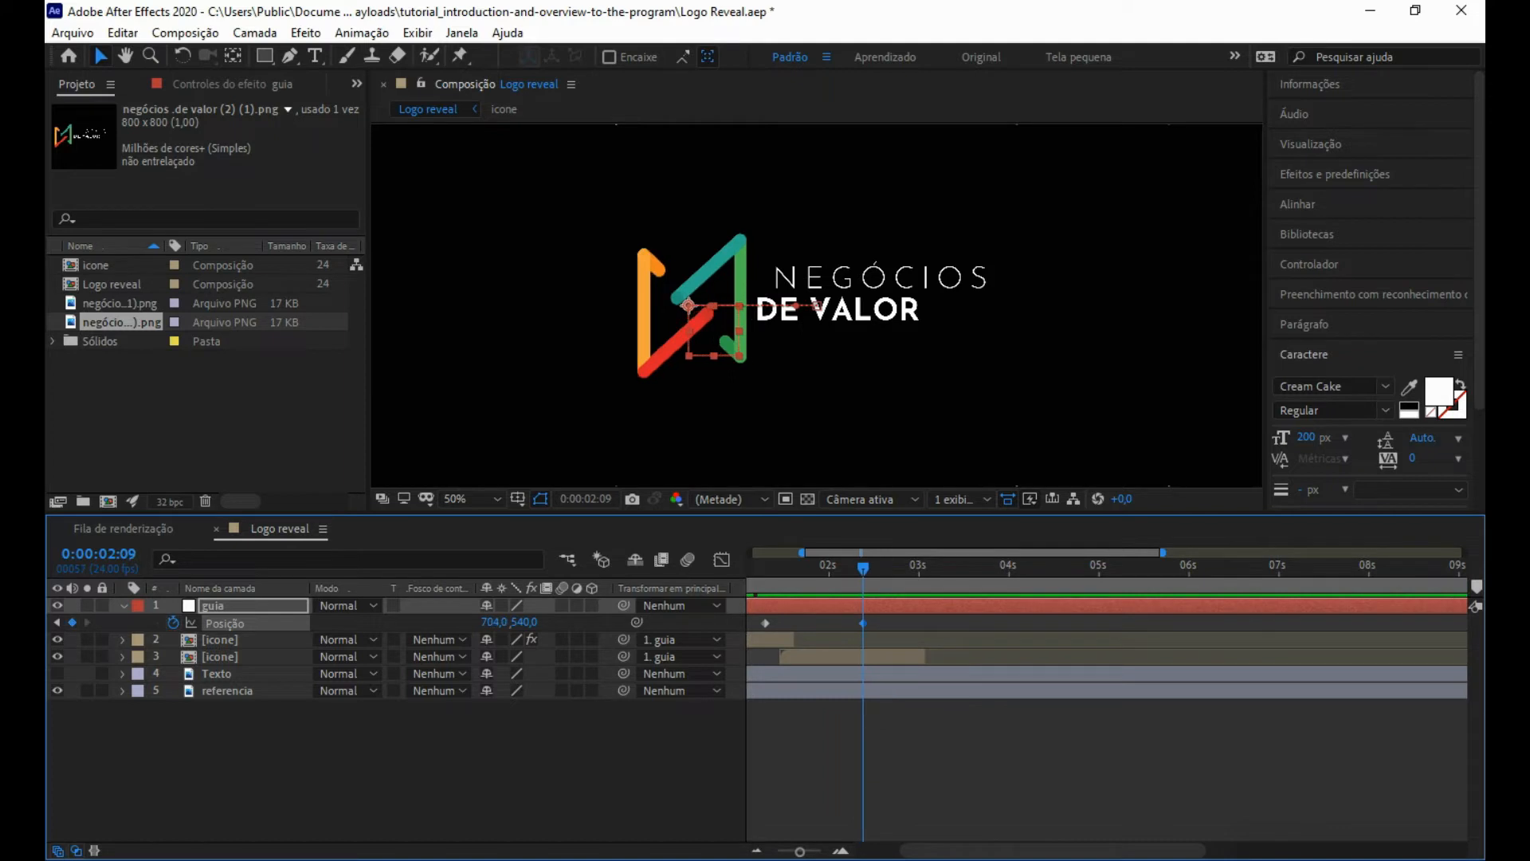
# - Swap the referencia layer's visibility for the Texto layer's and add a Position keyframe to Texto at 0:00:02:09
pyautogui.click(58, 690)
pyautogui.click(216, 674)
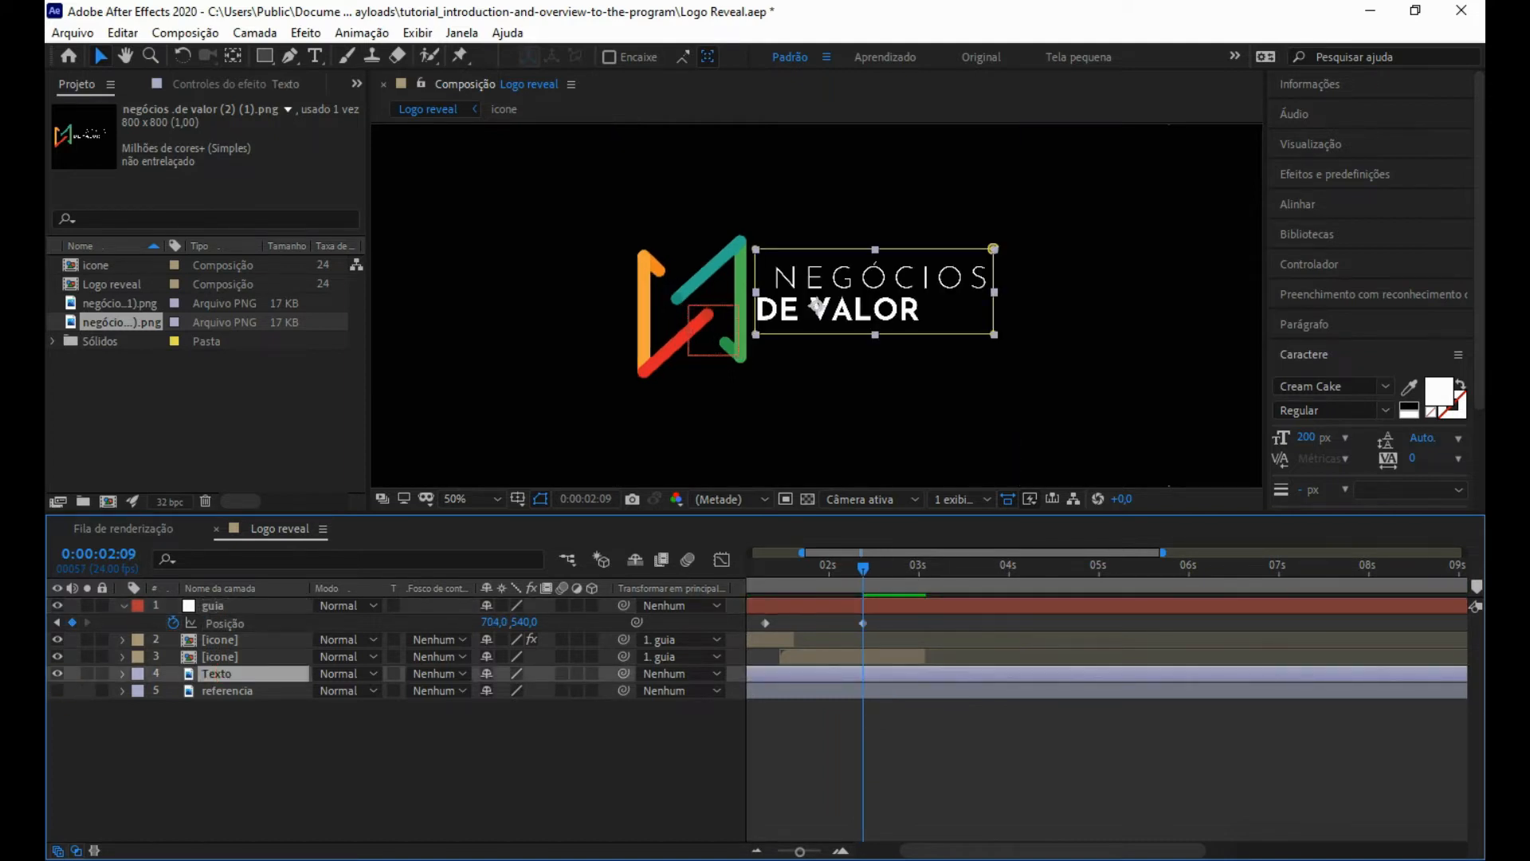
pyautogui.hotkey('alt', 'shift', 'p')
# - Set the Texto layer's Position keyframe at 0:00:01:07 to 124, 540 and preview the slide-in
pyautogui.press('j')
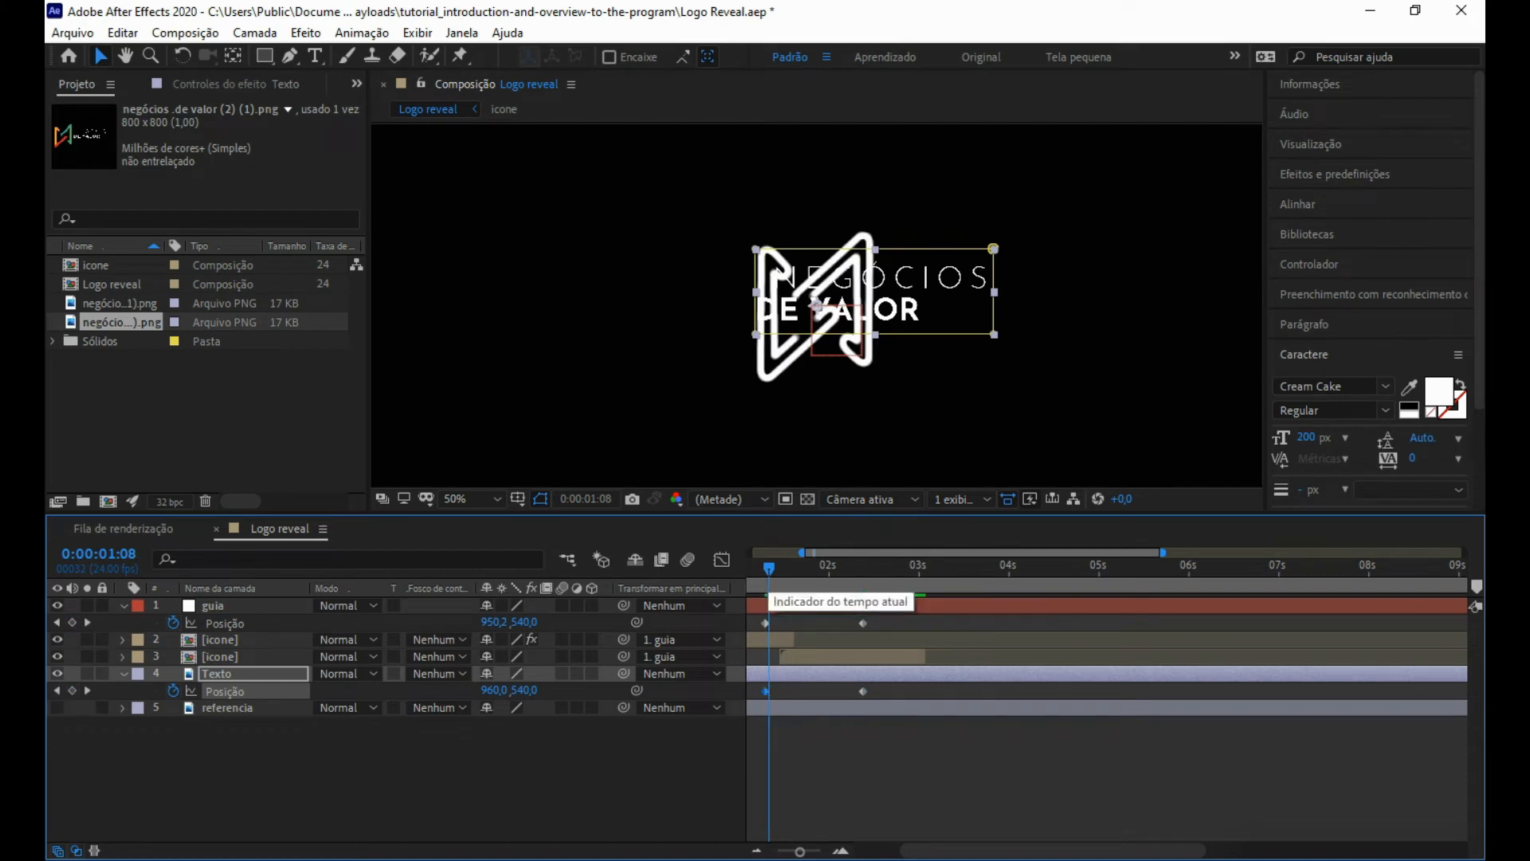
pyautogui.moveTo(770, 568); pyautogui.dragTo(765, 569)
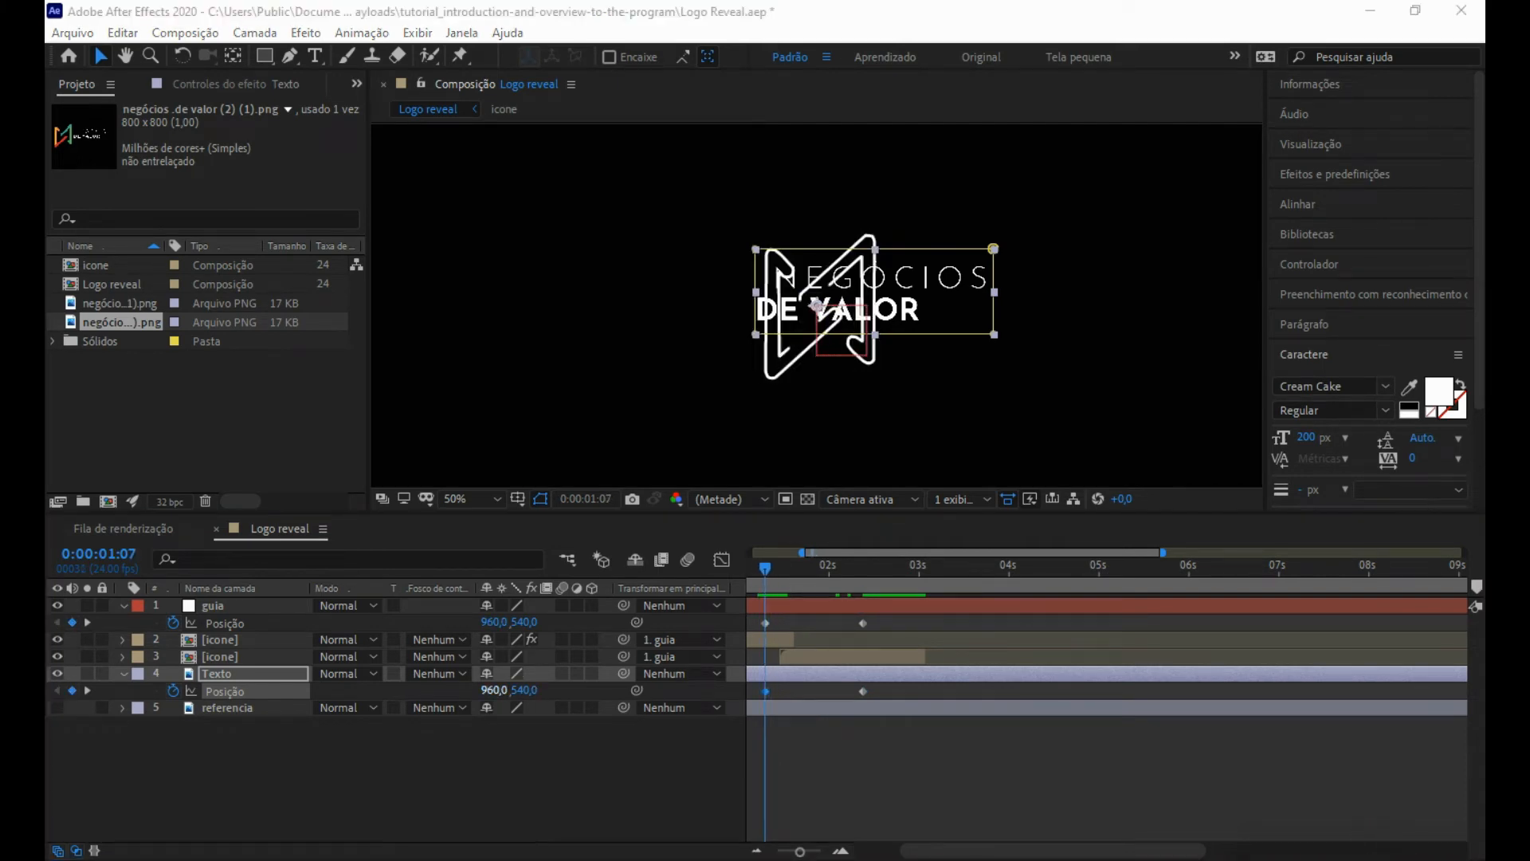
pyautogui.moveTo(493, 691); pyautogui.dragTo(160, 690)
pyautogui.scroll(-2, 816, 305)
pyautogui.scroll(1, 816, 306)
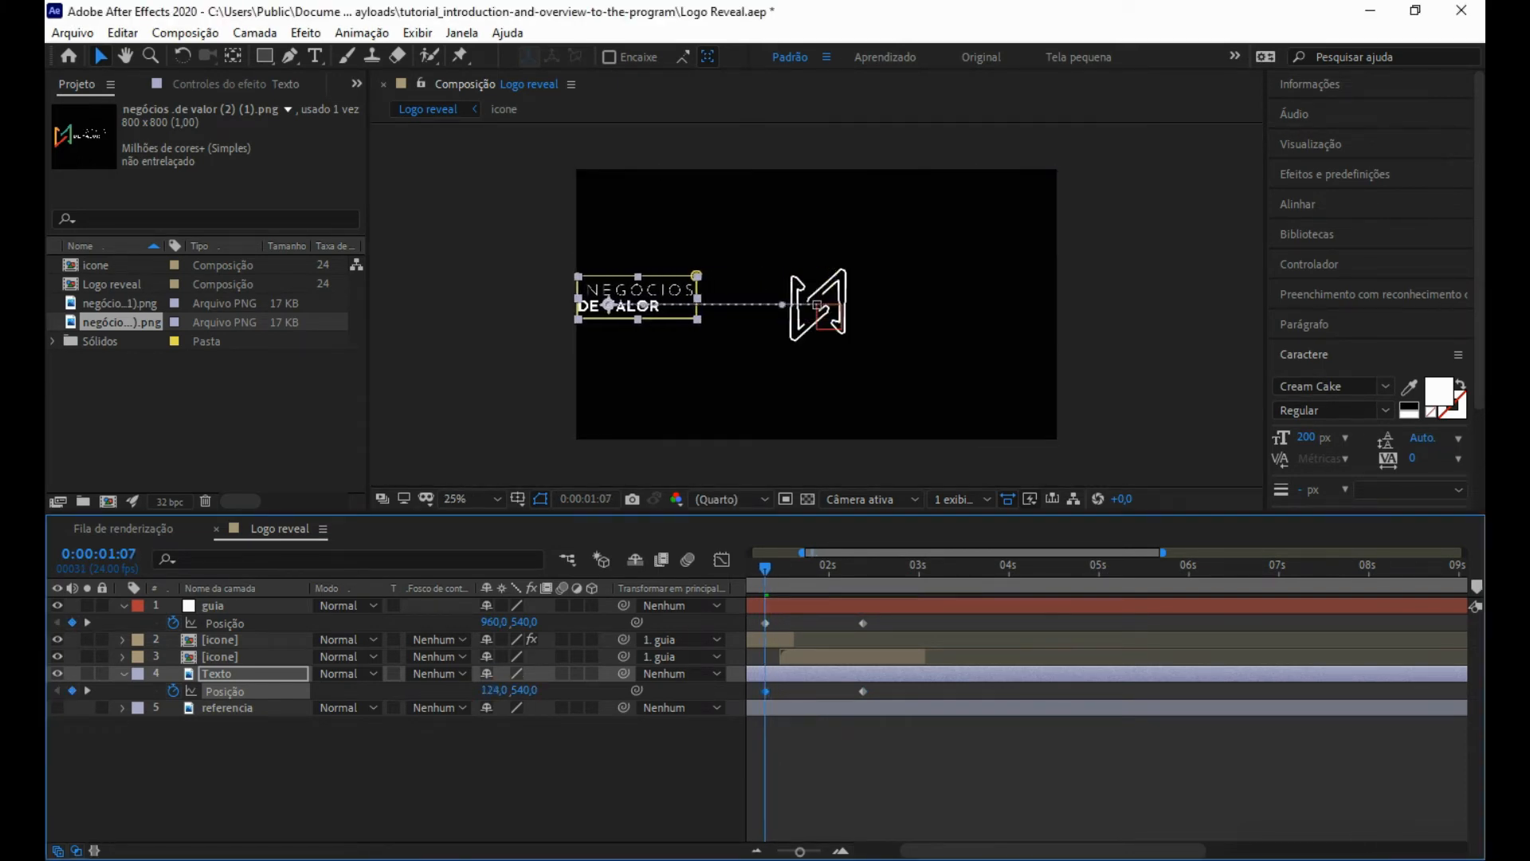
pyautogui.press('space')
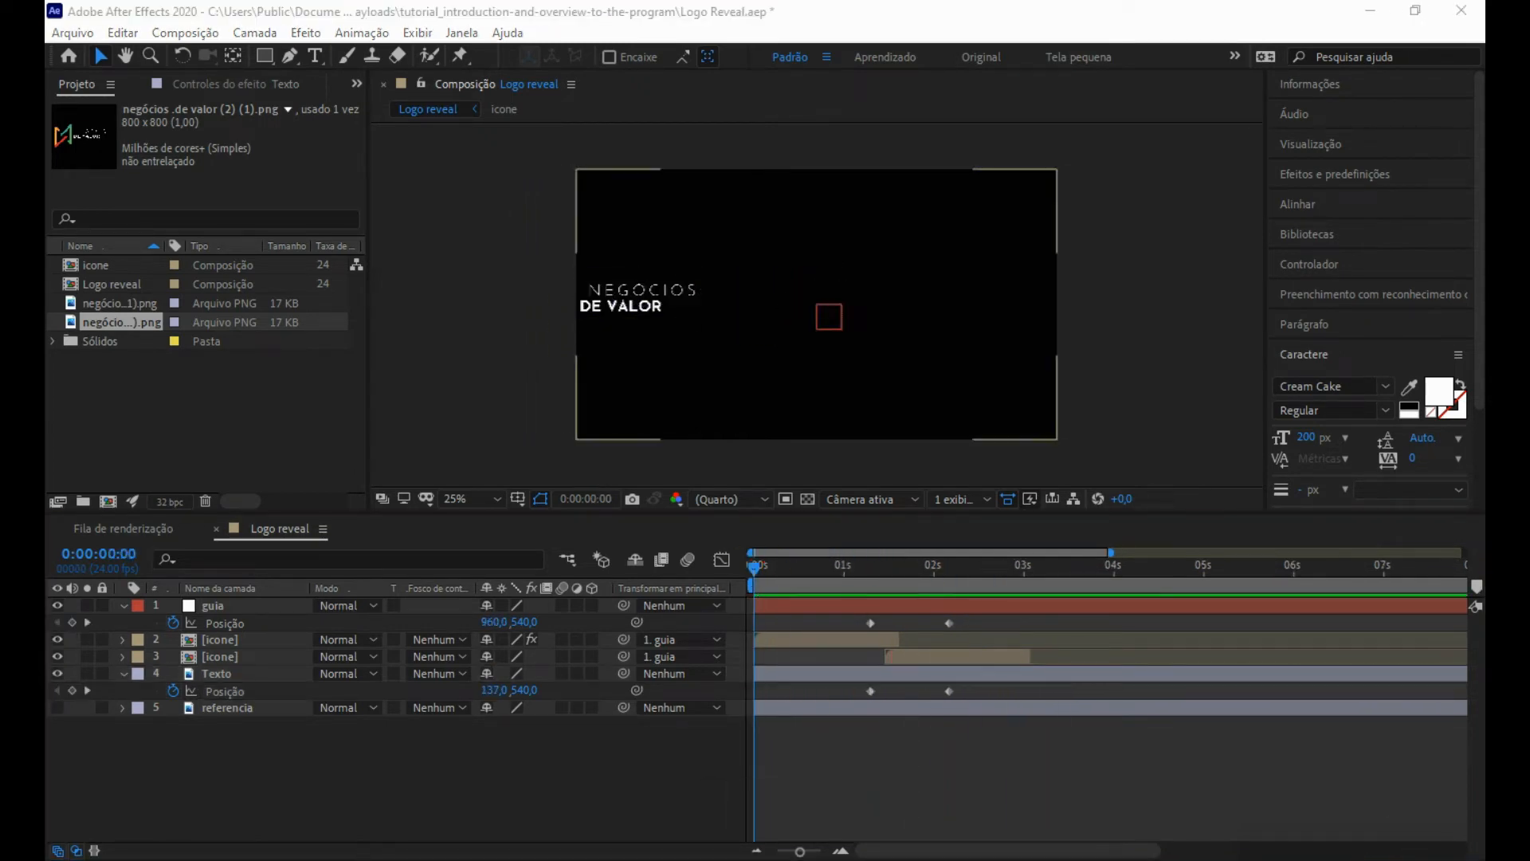
# - At 0:00:02:20, begin a red-filled pen shape with its first point just outside the frame's left edge
pyautogui.scroll(3, 817, 306)
pyautogui.moveTo(754, 567); pyautogui.dragTo(1009, 567)
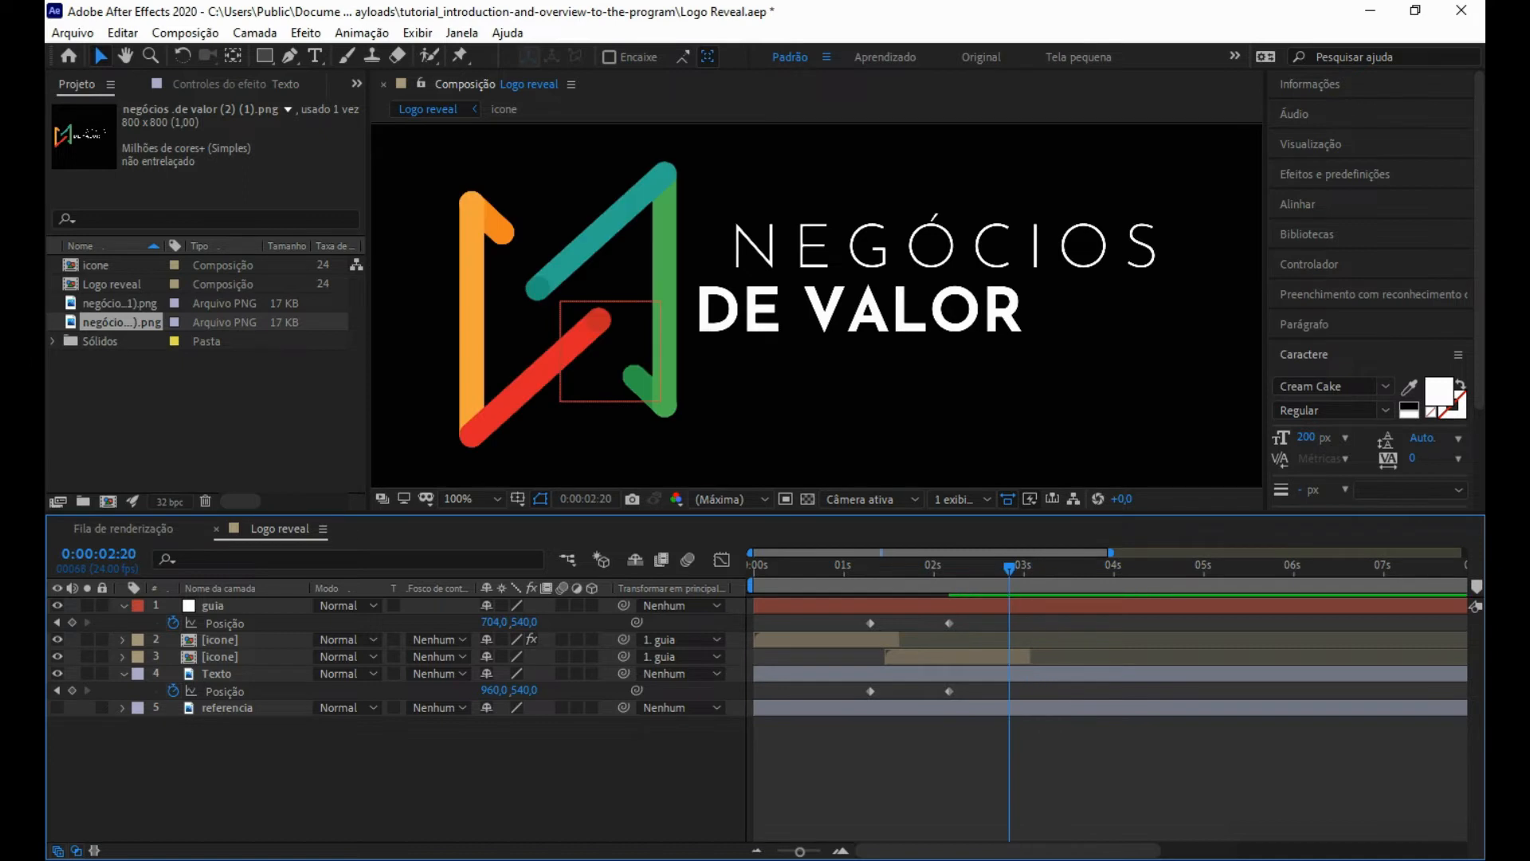
pyautogui.scroll(-4, 816, 305)
pyautogui.press('g')
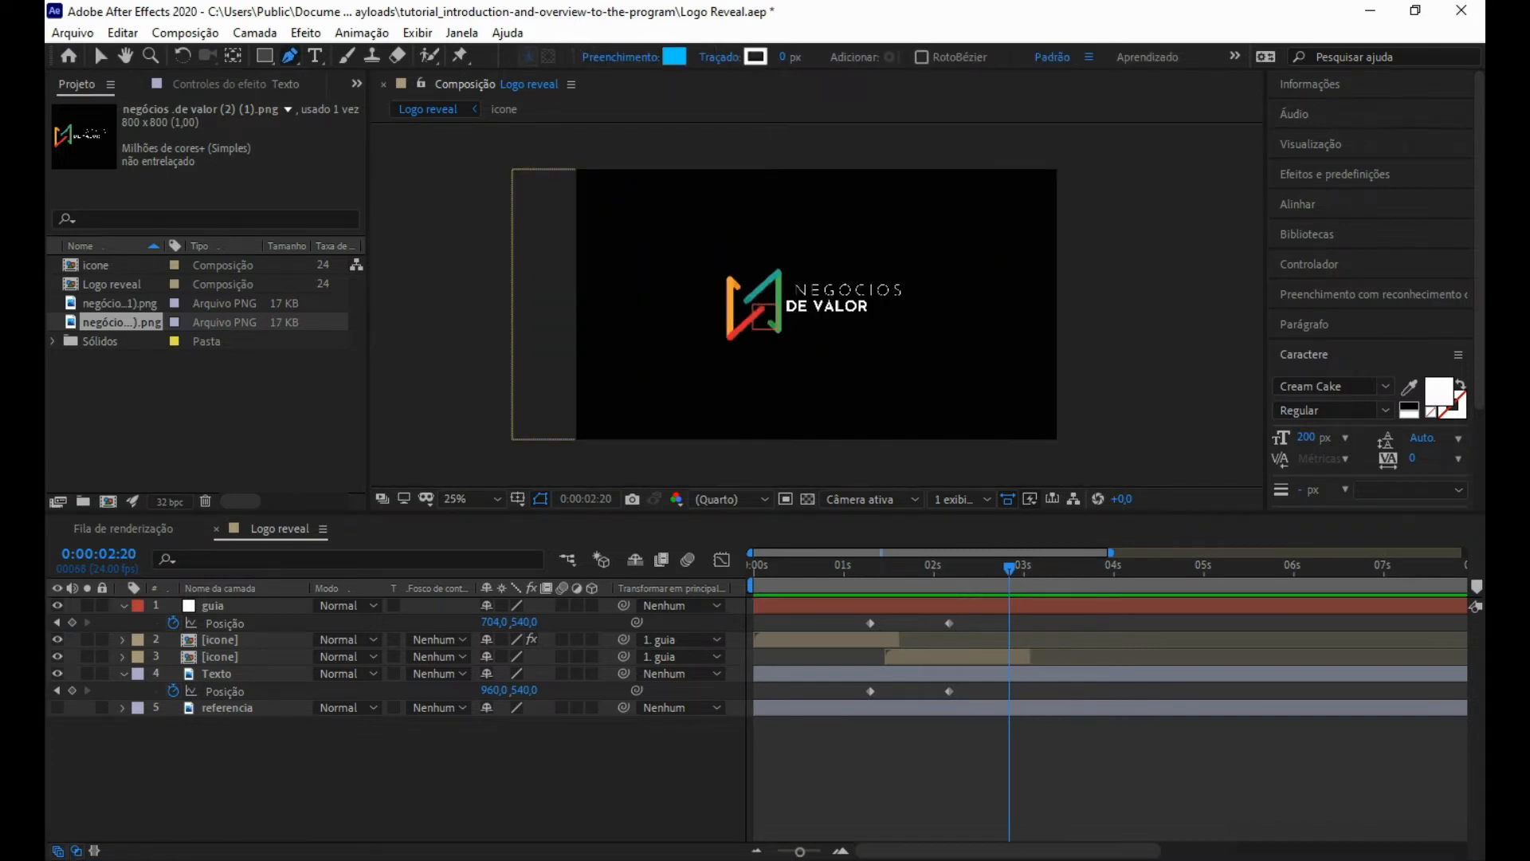
pyautogui.click(564, 234)
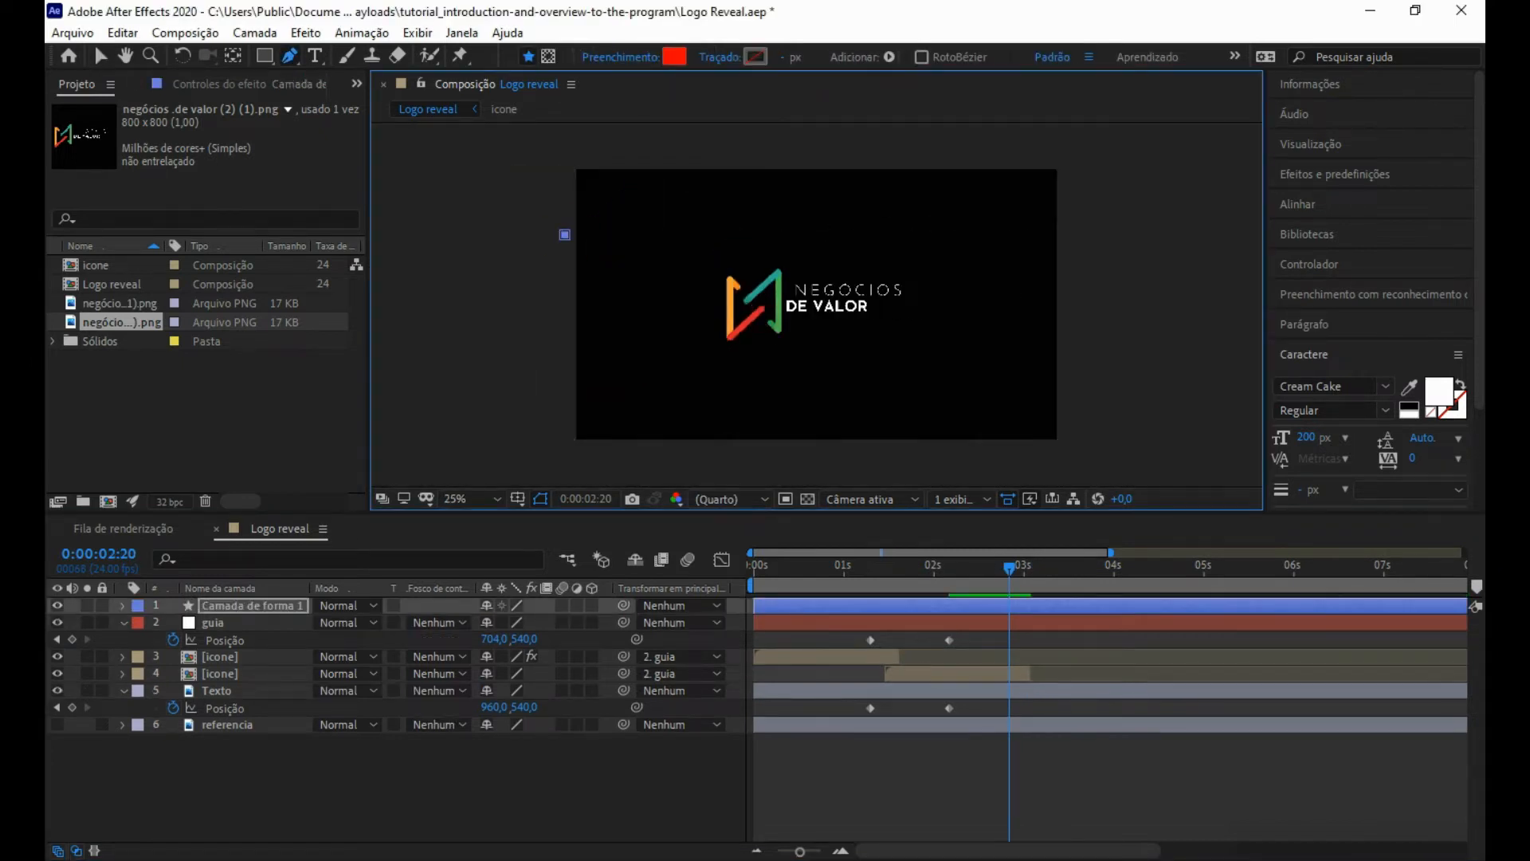
pyautogui.scroll(2, 642, 308)
pyautogui.click(994, 174)
pyautogui.press('space')
pyautogui.moveTo(994, 174); pyautogui.dragTo(765, 341)
pyautogui.scroll(2, 760, 367)
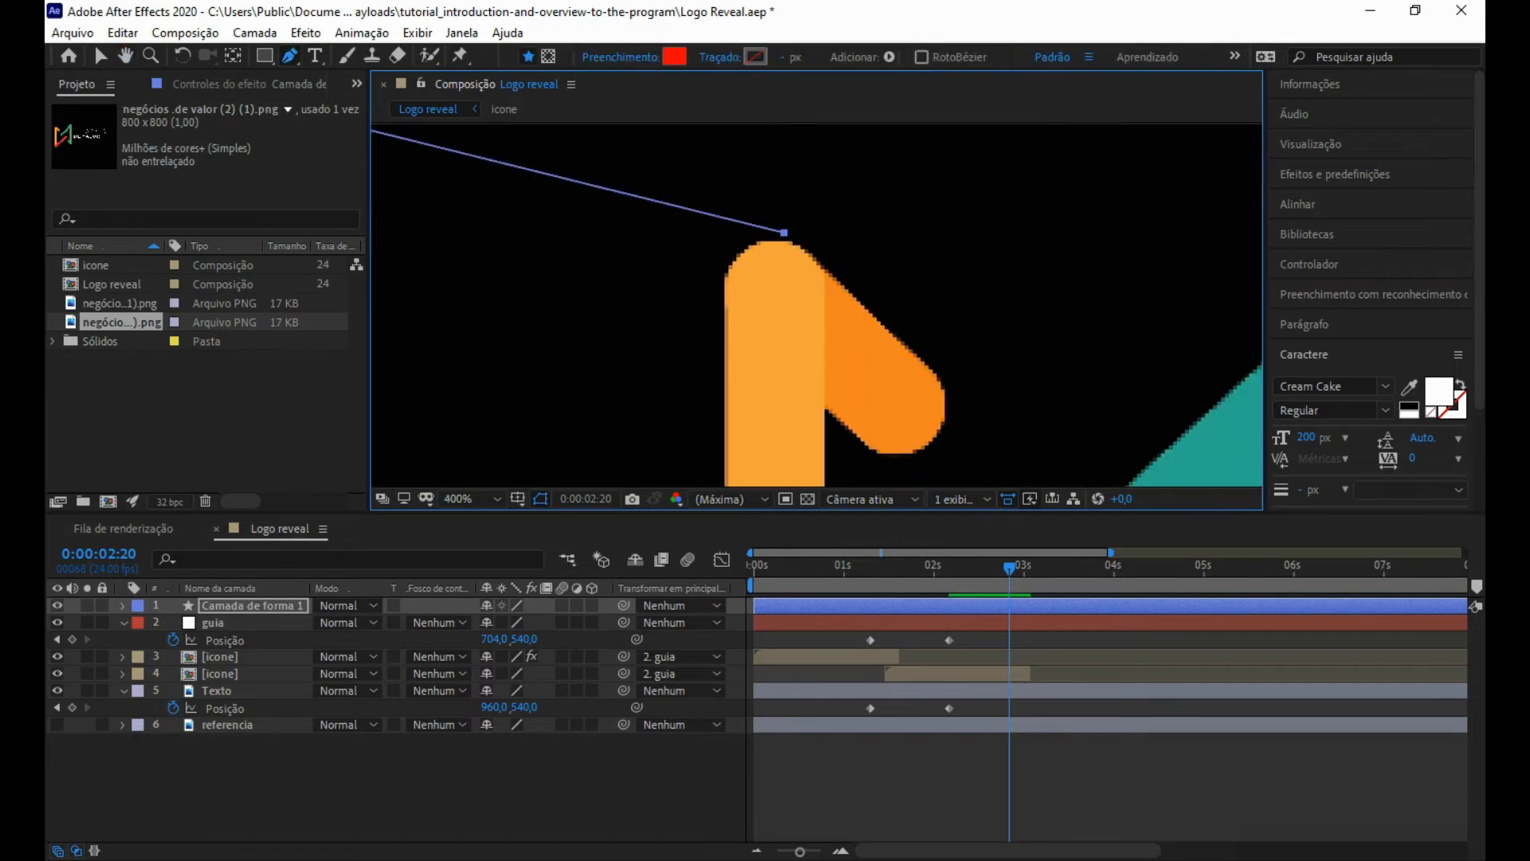
pyautogui.scroll(-2, 847, 318)
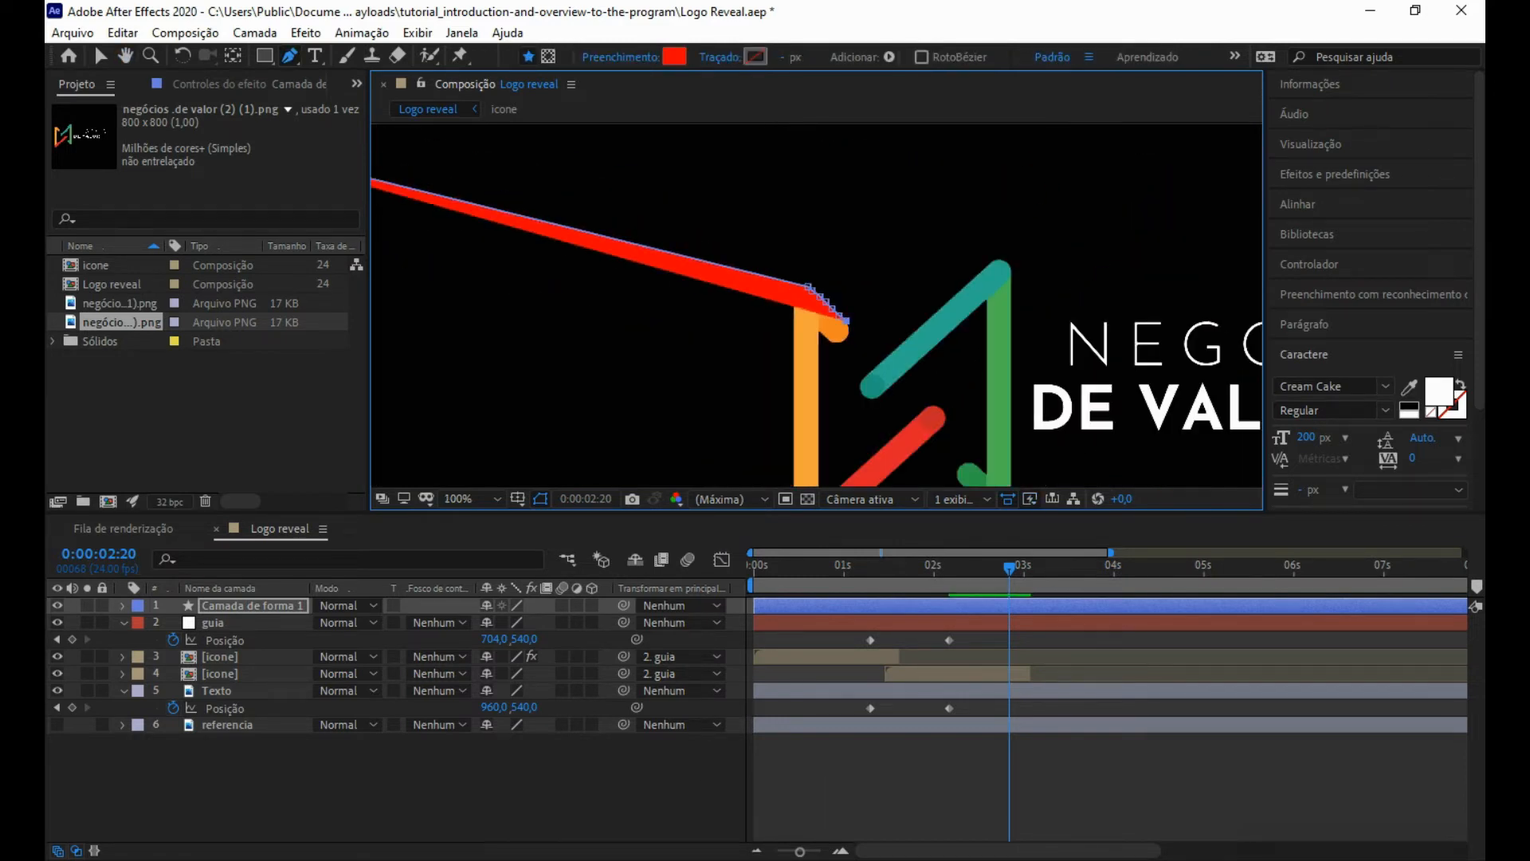
# - Continue the pen path to the teal stroke's lower end and trace along its upper-left edge towards the tip
pyautogui.click(707, 375)
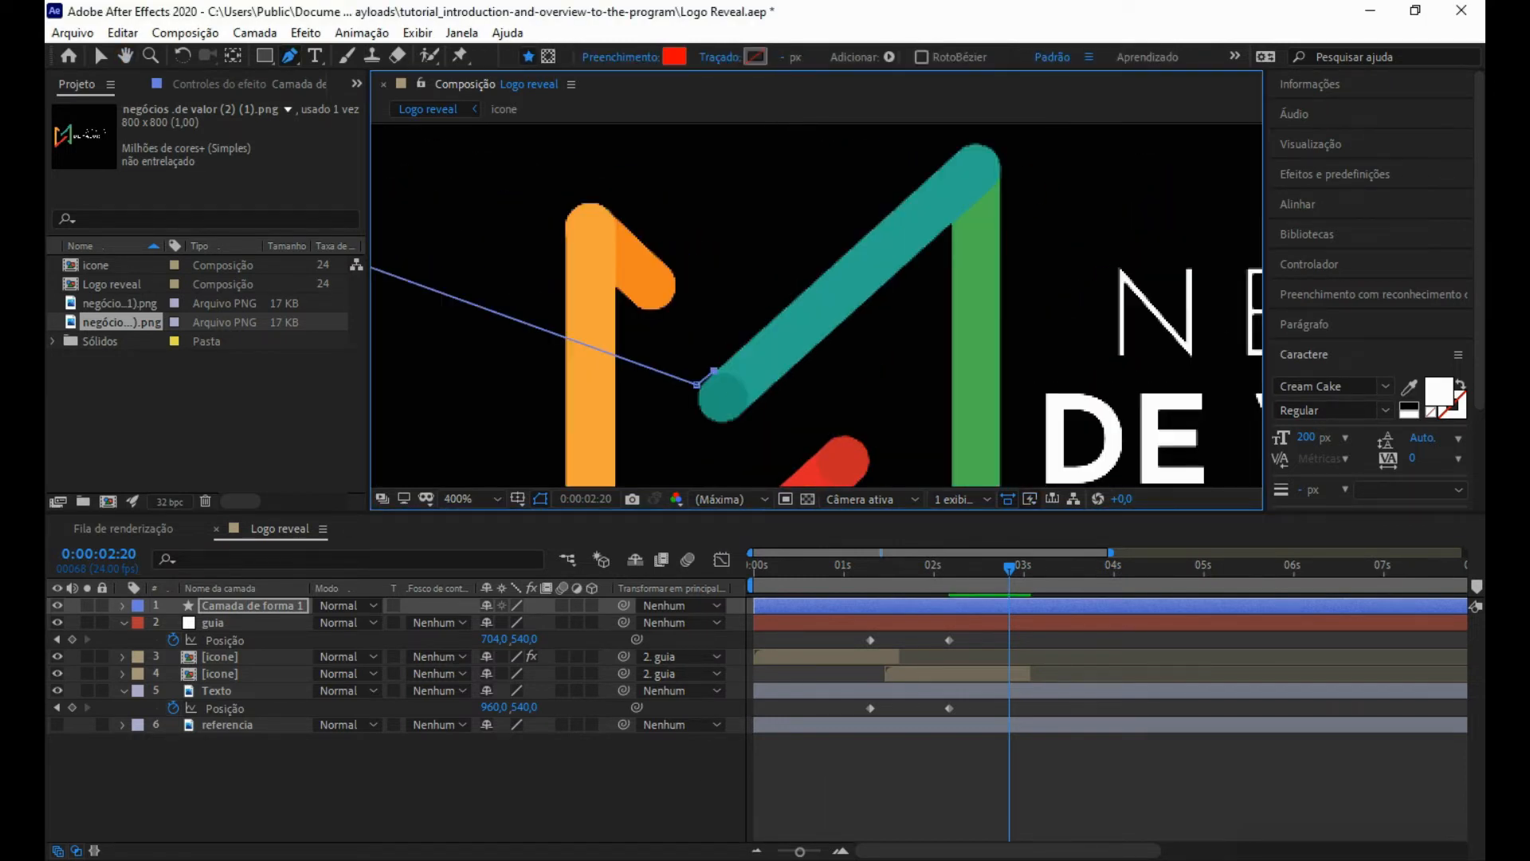
pyautogui.scroll(1, 707, 375)
pyautogui.click(769, 404)
pyautogui.click(830, 341)
pyautogui.click(899, 286)
pyautogui.click(967, 225)
pyautogui.moveTo(967, 225); pyautogui.dragTo(703, 392)
pyautogui.click(778, 327)
pyautogui.click(854, 261)
pyautogui.click(904, 213)
pyautogui.click(954, 166)
pyautogui.click(986, 138)
# - Trace the pen path around the teal stroke's rounded top to the start of the green bar
pyautogui.press('space')
pyautogui.moveTo(986, 138); pyautogui.dragTo(901, 205)
pyautogui.click(929, 187)
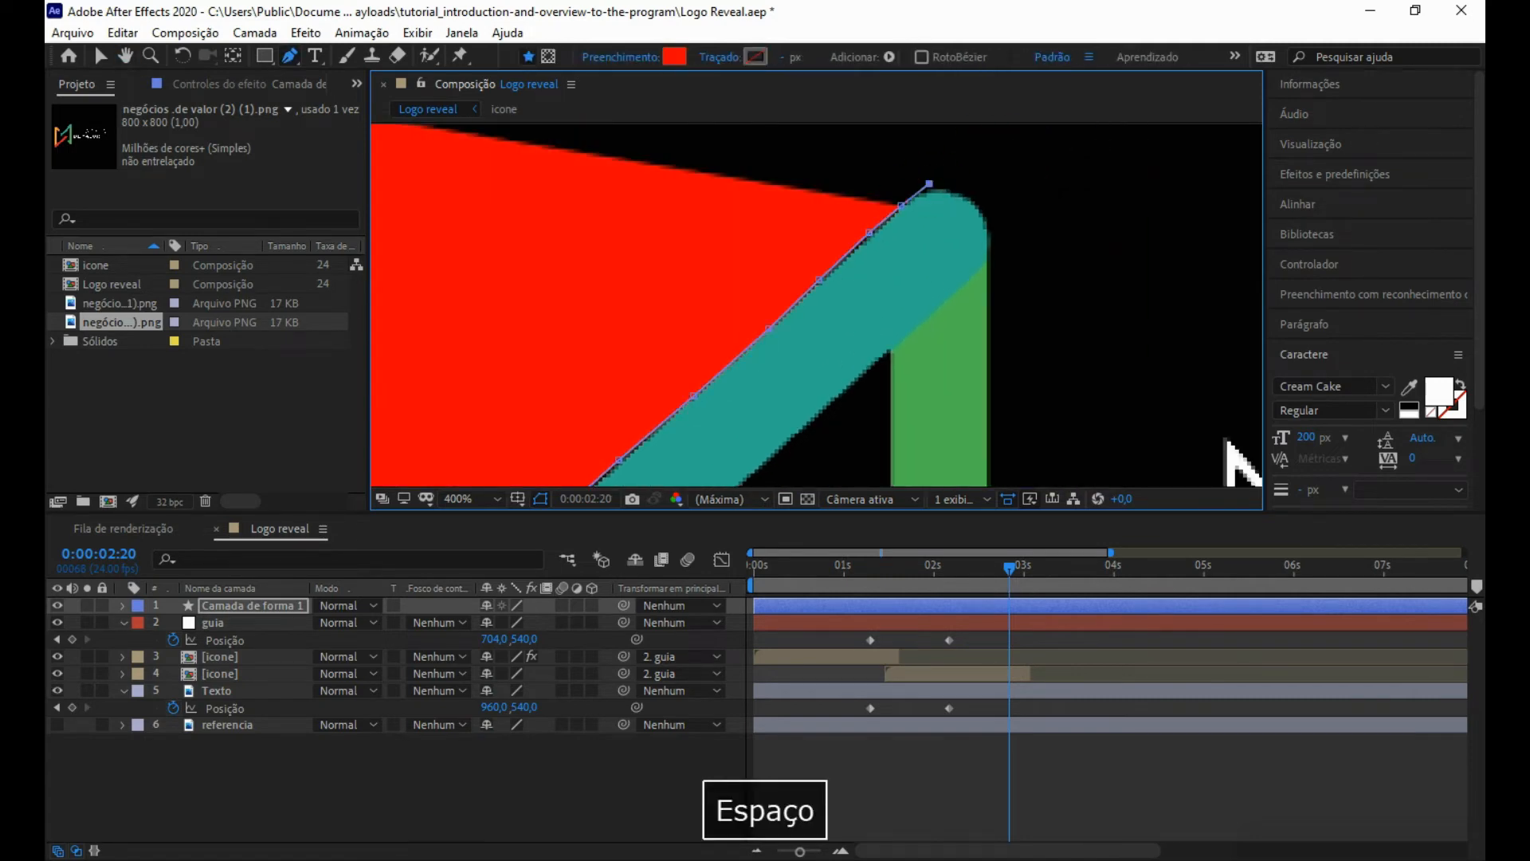
pyautogui.click(946, 183)
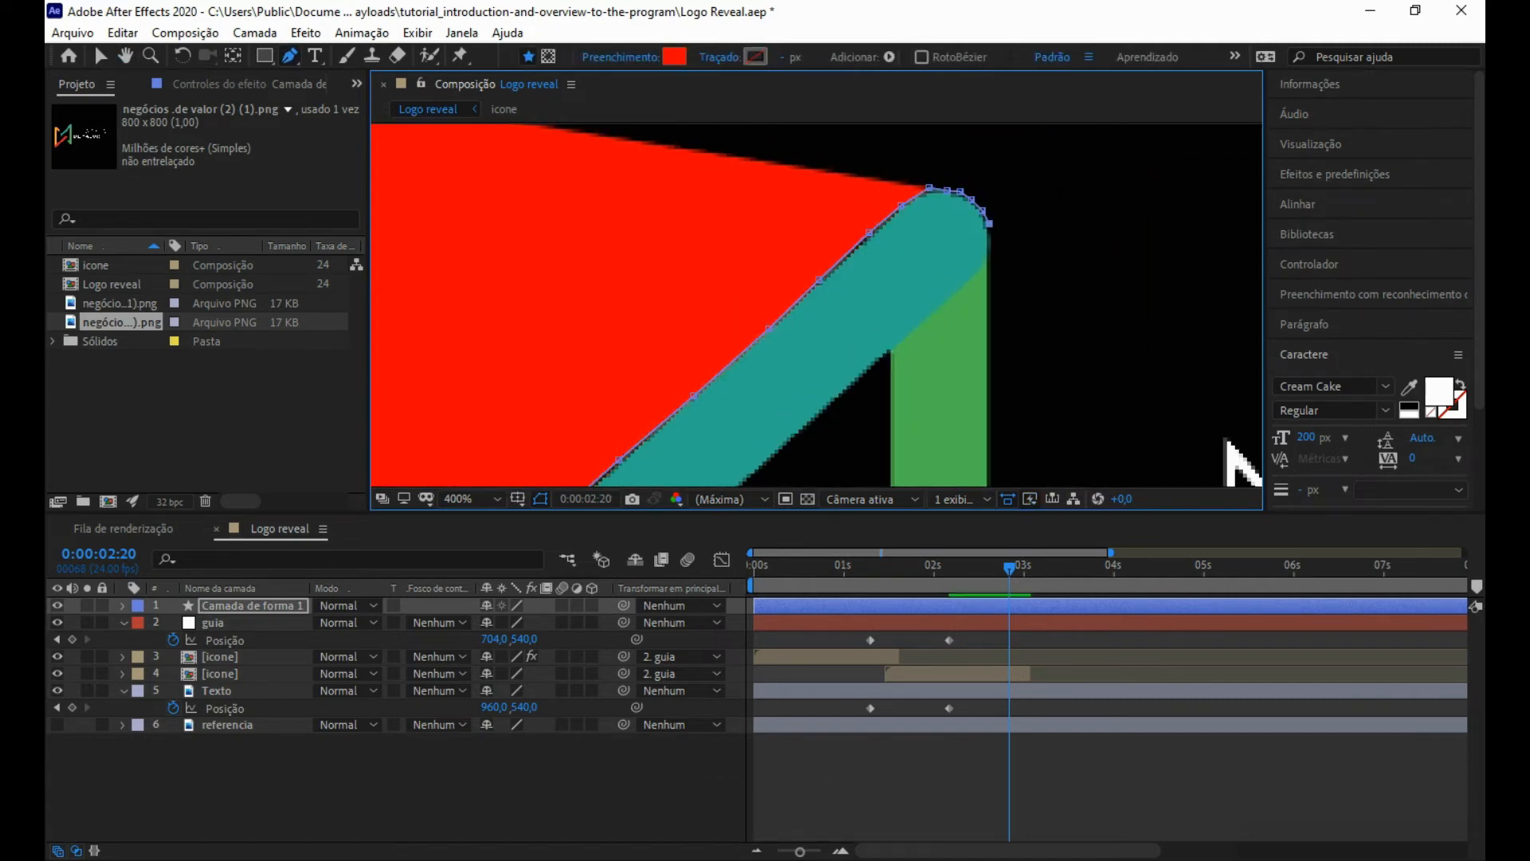
pyautogui.click(990, 249)
# - Continue the pen path down the green bar's right edge to the start of its rounded bottom
pyautogui.scroll(-2, 990, 249)
pyautogui.press('space')
pyautogui.moveTo(990, 249); pyautogui.dragTo(921, 134)
pyautogui.scroll(1, 922, 134)
pyautogui.moveTo(765, 447); pyautogui.dragTo(840, 316)
pyautogui.scroll(2, 840, 317)
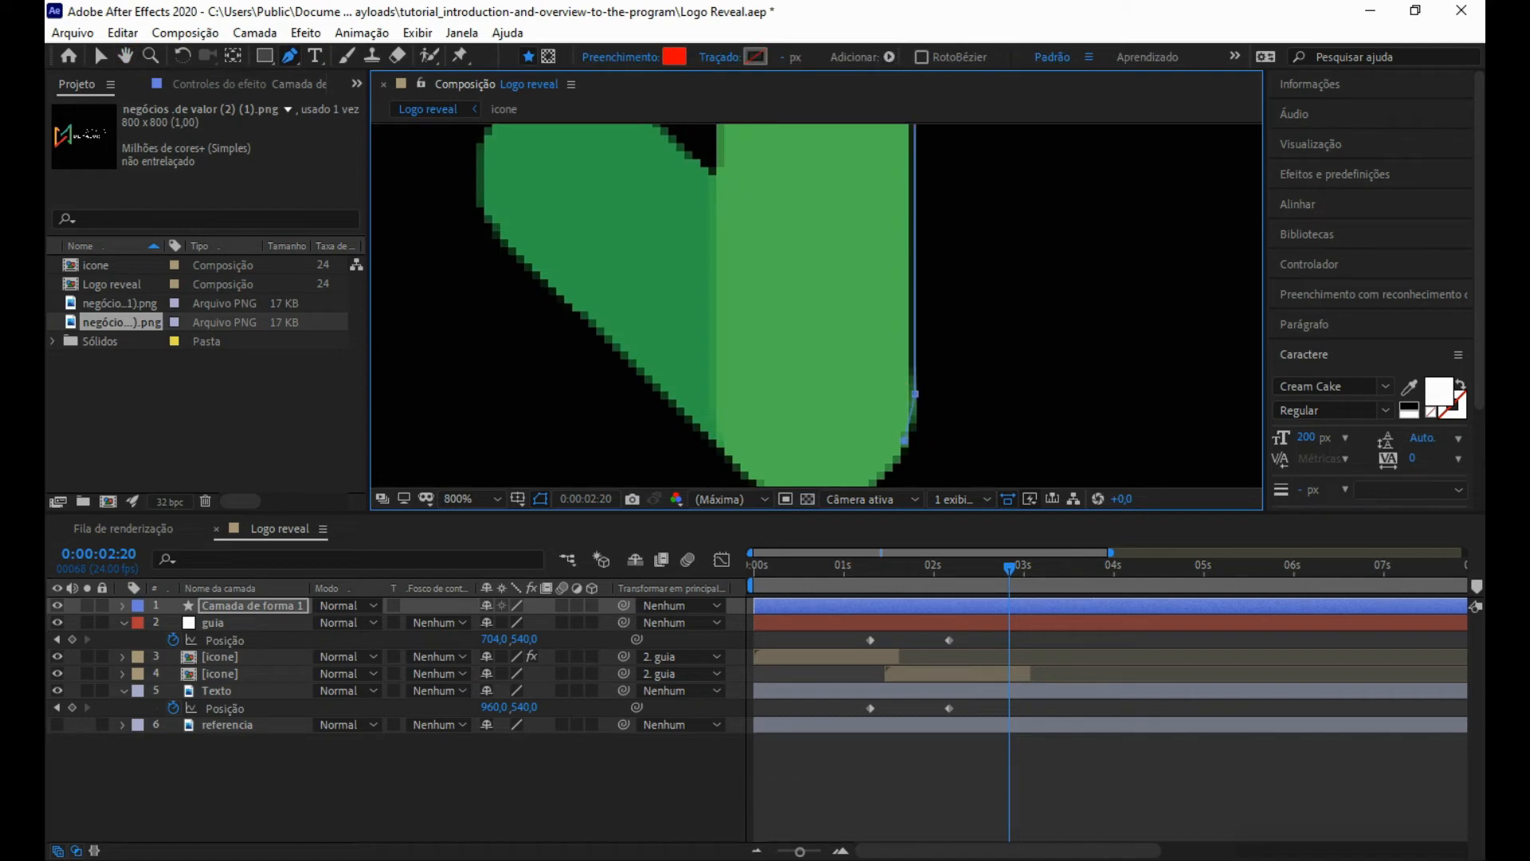
# - Trace the pen path around the rounded bottom of the green bar
pyautogui.press('space')
pyautogui.moveTo(905, 440); pyautogui.dragTo(963, 317)
pyautogui.click(951, 344)
pyautogui.click(830, 367)
pyautogui.click(762, 309)
# - Carry the pen path across to the red stroke and trace down its lower edge to the rounded bottom end
pyautogui.scroll(-4, 763, 309)
pyautogui.press('space')
pyautogui.scroll(1, 725, 347)
pyautogui.moveTo(738, 318); pyautogui.dragTo(877, 341)
pyautogui.scroll(1, 878, 341)
pyautogui.press('space')
pyautogui.moveTo(718, 470); pyautogui.dragTo(754, 373)
pyautogui.click(742, 389)
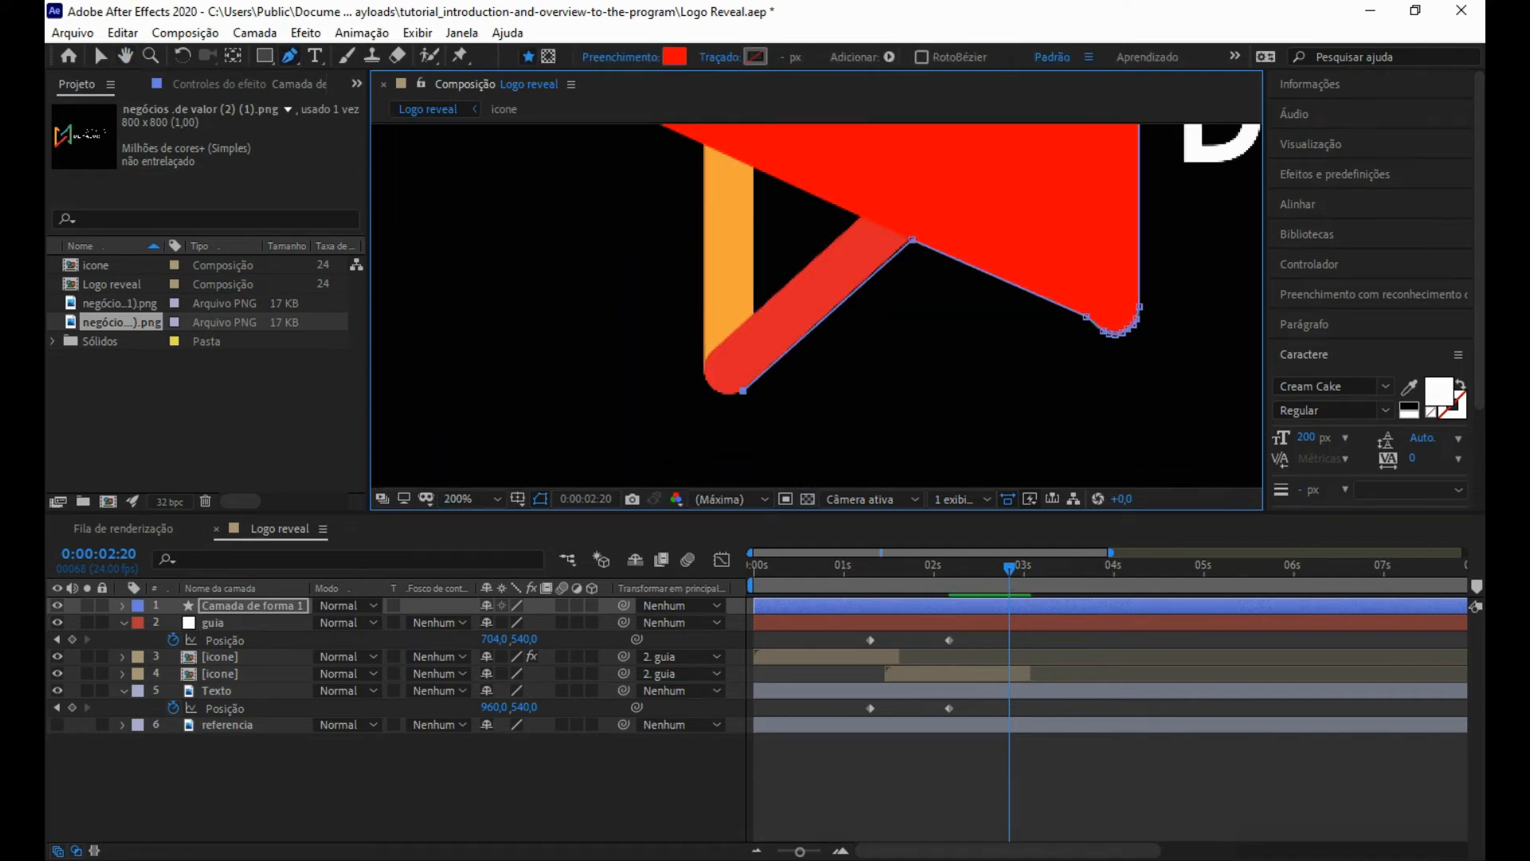
pyautogui.click(728, 394)
# - Extend the pen path horizontally beyond the frame's left edge and complete the mask shape
pyautogui.scroll(-2, 728, 394)
pyautogui.press('space')
pyautogui.click(445, 329)
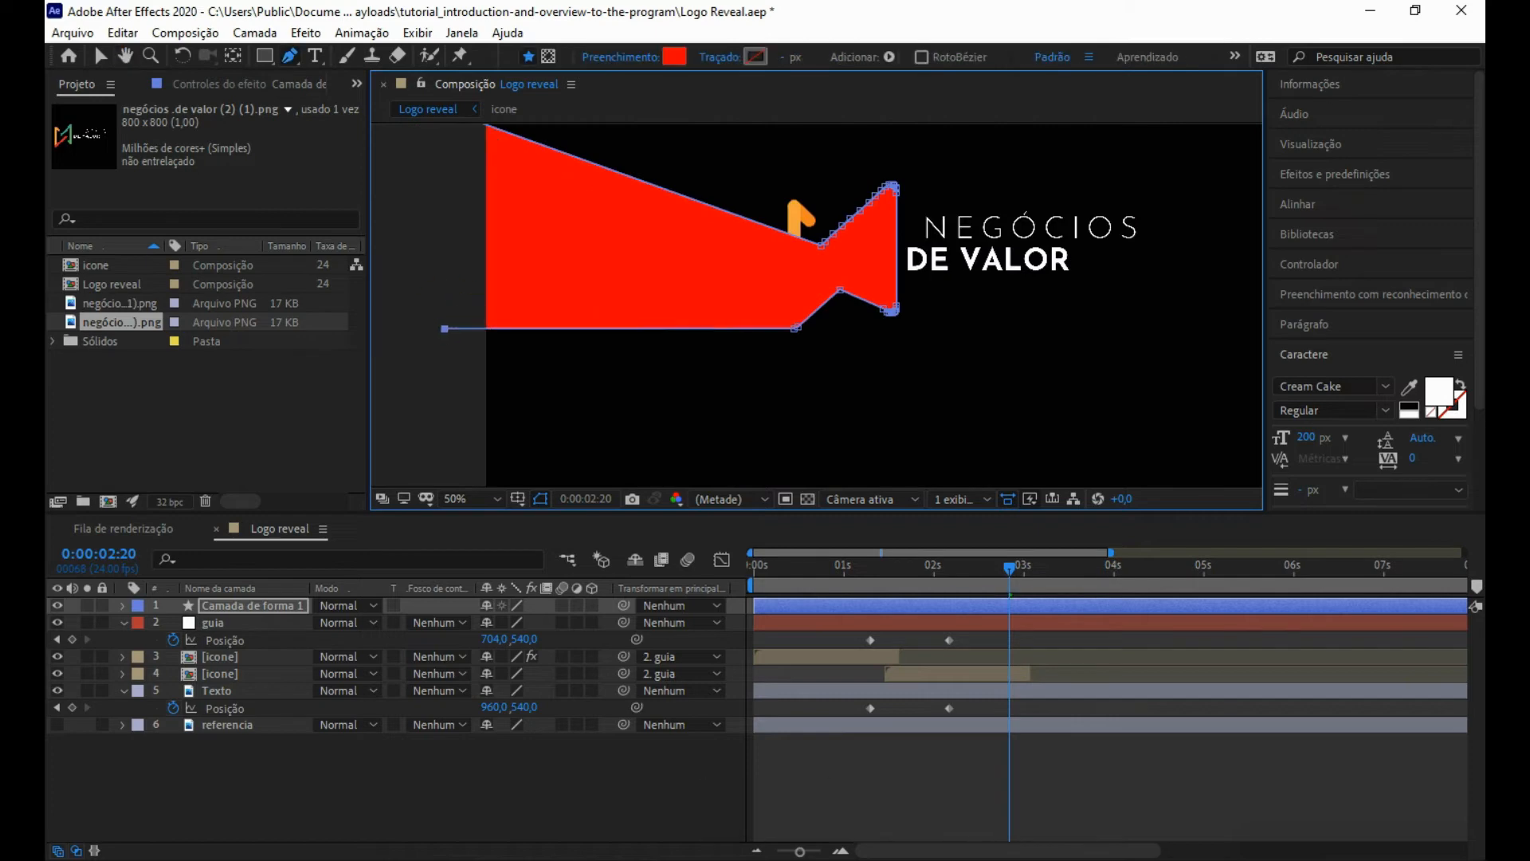
pyautogui.press('space')
# - Move Camada de forma 1 between the icone layers and Texto, and parent it to the guia null
pyautogui.moveTo(718, 239); pyautogui.dragTo(660, 421)
pyautogui.scroll(1, 659, 421)
pyautogui.scroll(-2, 659, 421)
pyautogui.moveTo(624, 606); pyautogui.dragTo(253, 683)
pyautogui.click(259, 782)
# - Set the Texto layer's track matte to the inverted alpha of Camada de forma 1
pyautogui.click(439, 691)
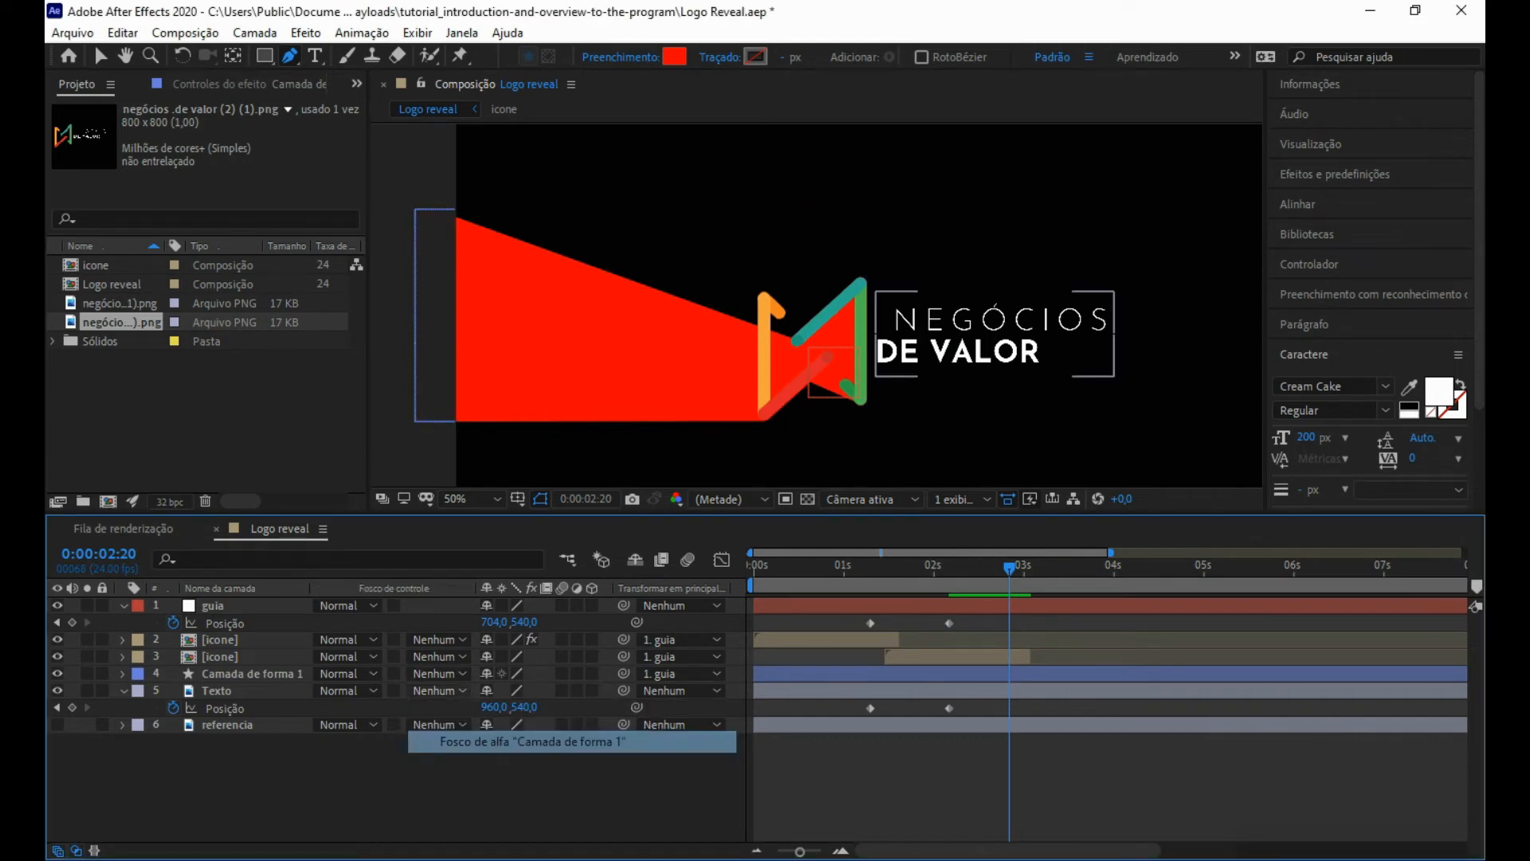
pyautogui.click(490, 740)
pyautogui.click(439, 691)
pyautogui.click(440, 674)
pyautogui.click(439, 692)
pyautogui.click(495, 806)
pyautogui.click(439, 691)
pyautogui.click(494, 752)
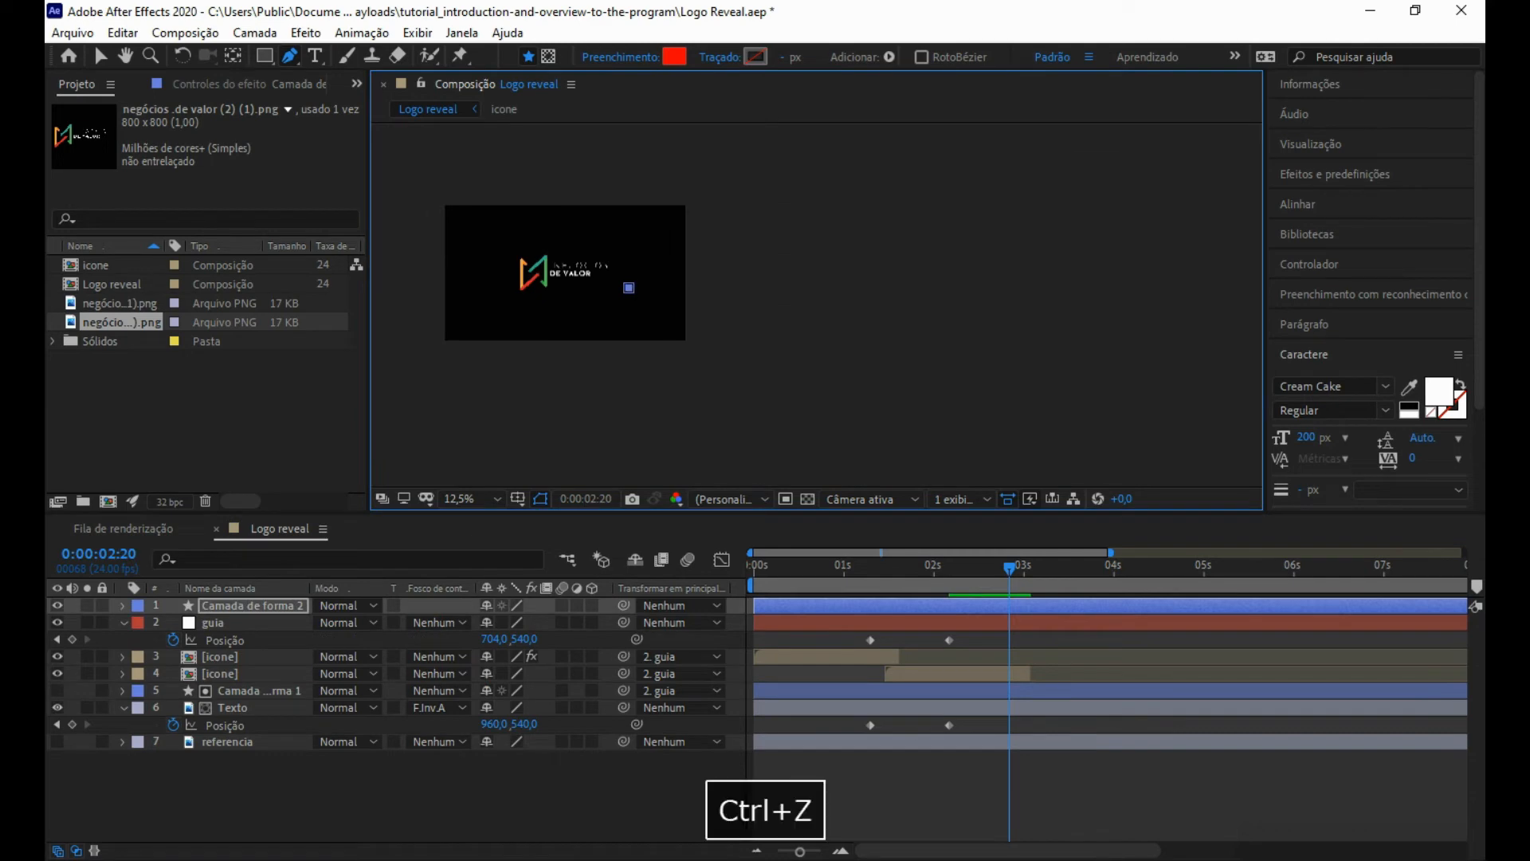
# - Fit the composition in the viewer and preview the masked text reveal from the start
pyautogui.click(472, 499)
pyautogui.click(480, 144)
pyautogui.press('v')
pyautogui.click(754, 566)
pyautogui.press('space')
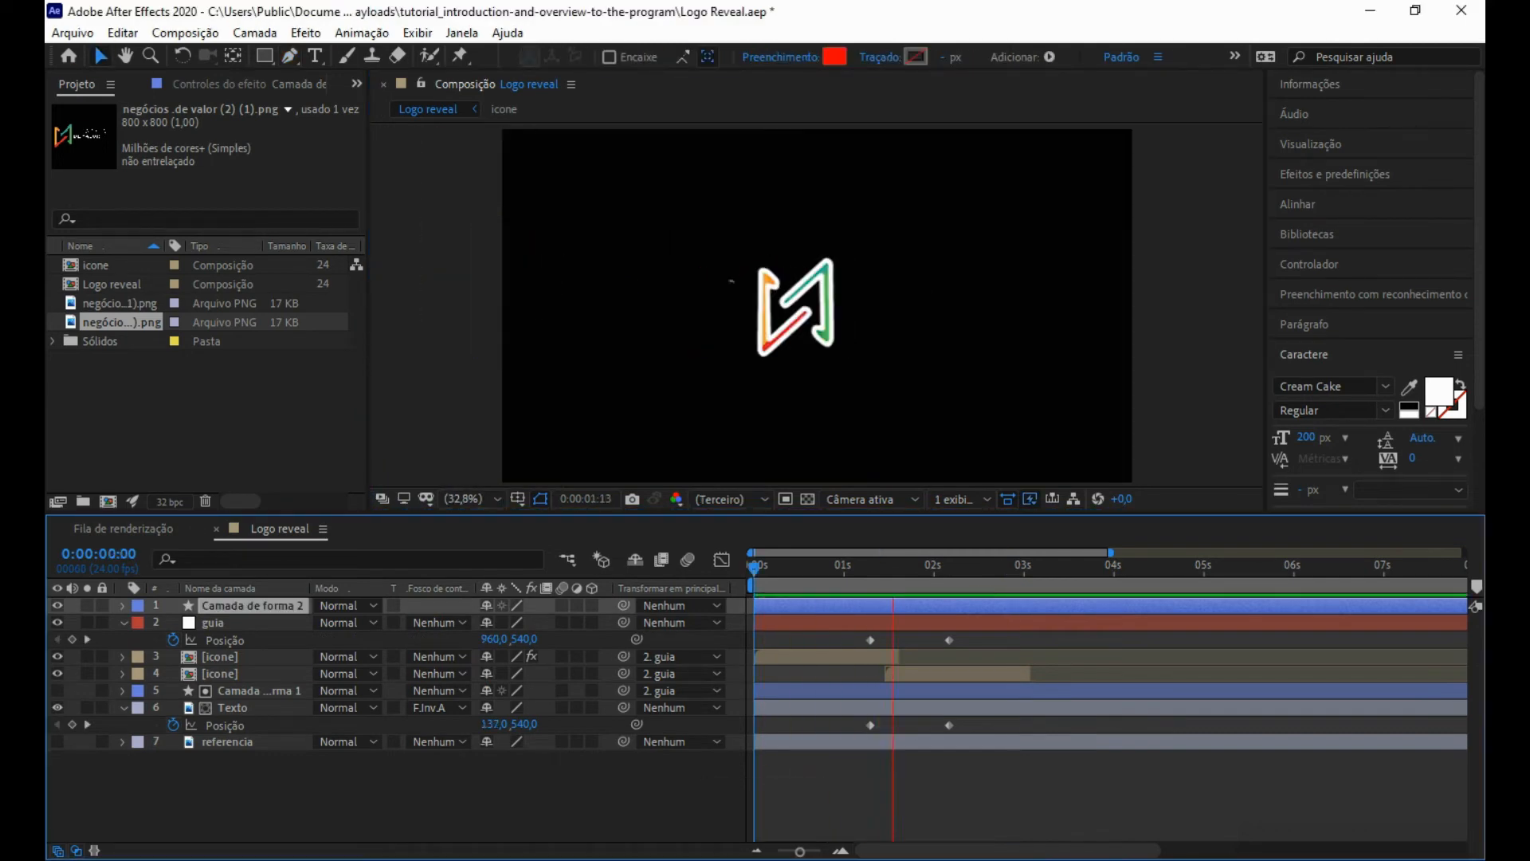
pyautogui.press('space')
pyautogui.press('space')
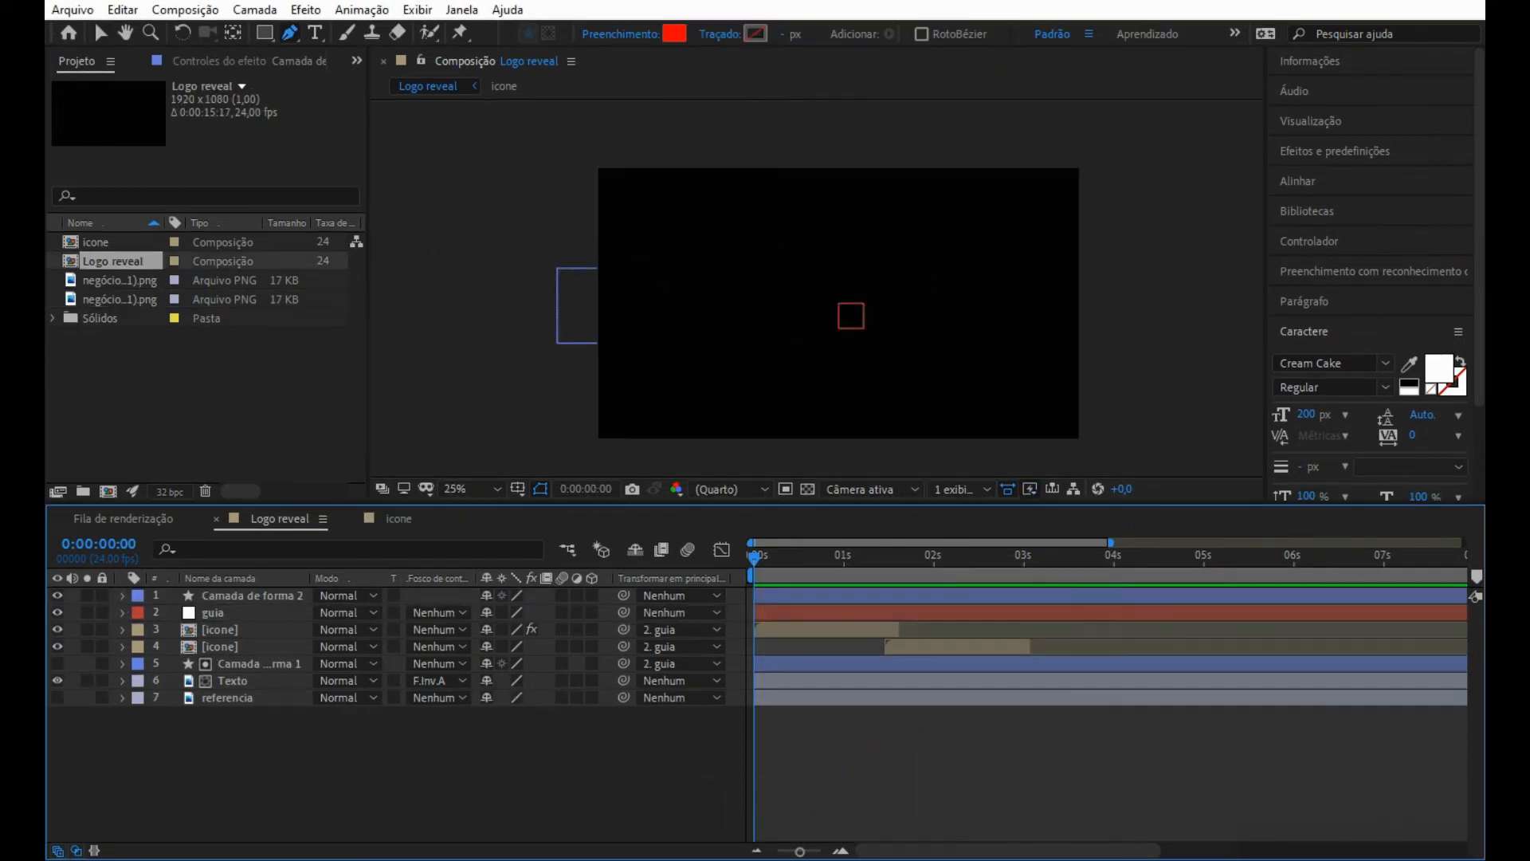
# - Reveal the guia and Texto Position keyframes, select them and show their speed graph
pyautogui.press('u')
pyautogui.press('u')
pyautogui.click(213, 613)
pyautogui.press('u')
pyautogui.click(220, 646)
pyautogui.press('u')
pyautogui.press('u')
pyautogui.click(221, 664)
pyautogui.click(233, 698)
pyautogui.press('u')
pyautogui.moveTo(852, 630); pyautogui.dragTo(1008, 747)
pyautogui.click(721, 550)
# - Reshape the guia and Texto Position speed curves to start and end slowly with a sharp peak midway
pyautogui.moveTo(807, 779); pyautogui.dragTo(993, 811)
pyautogui.moveTo(800, 852); pyautogui.dragTo(926, 851)
pyautogui.moveTo(1112, 795); pyautogui.dragTo(1045, 796)
pyautogui.moveTo(902, 796); pyautogui.dragTo(955, 796)
pyautogui.moveTo(1046, 795); pyautogui.dragTo(1034, 795)
pyautogui.click(1064, 702)
pyautogui.click(1302, 714)
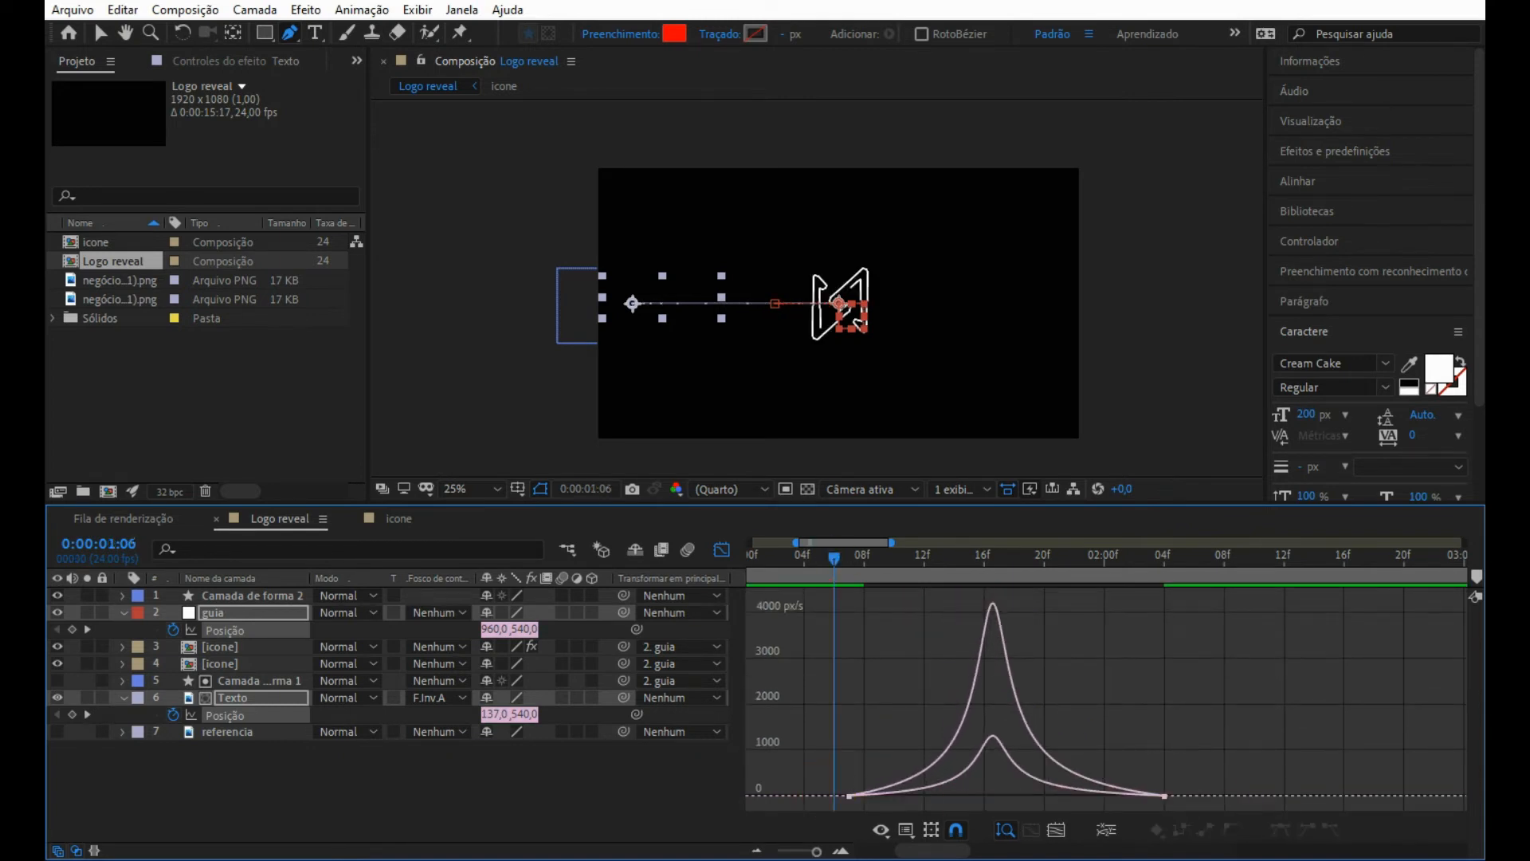
# - Preview the animation with motion blur enabled on Texto and the second icone layer extended to the composition's end
pyautogui.press('Home')
pyautogui.click(225, 631)
pyautogui.click(722, 550)
pyautogui.moveTo(817, 852); pyautogui.dragTo(778, 851)
pyautogui.press('space')
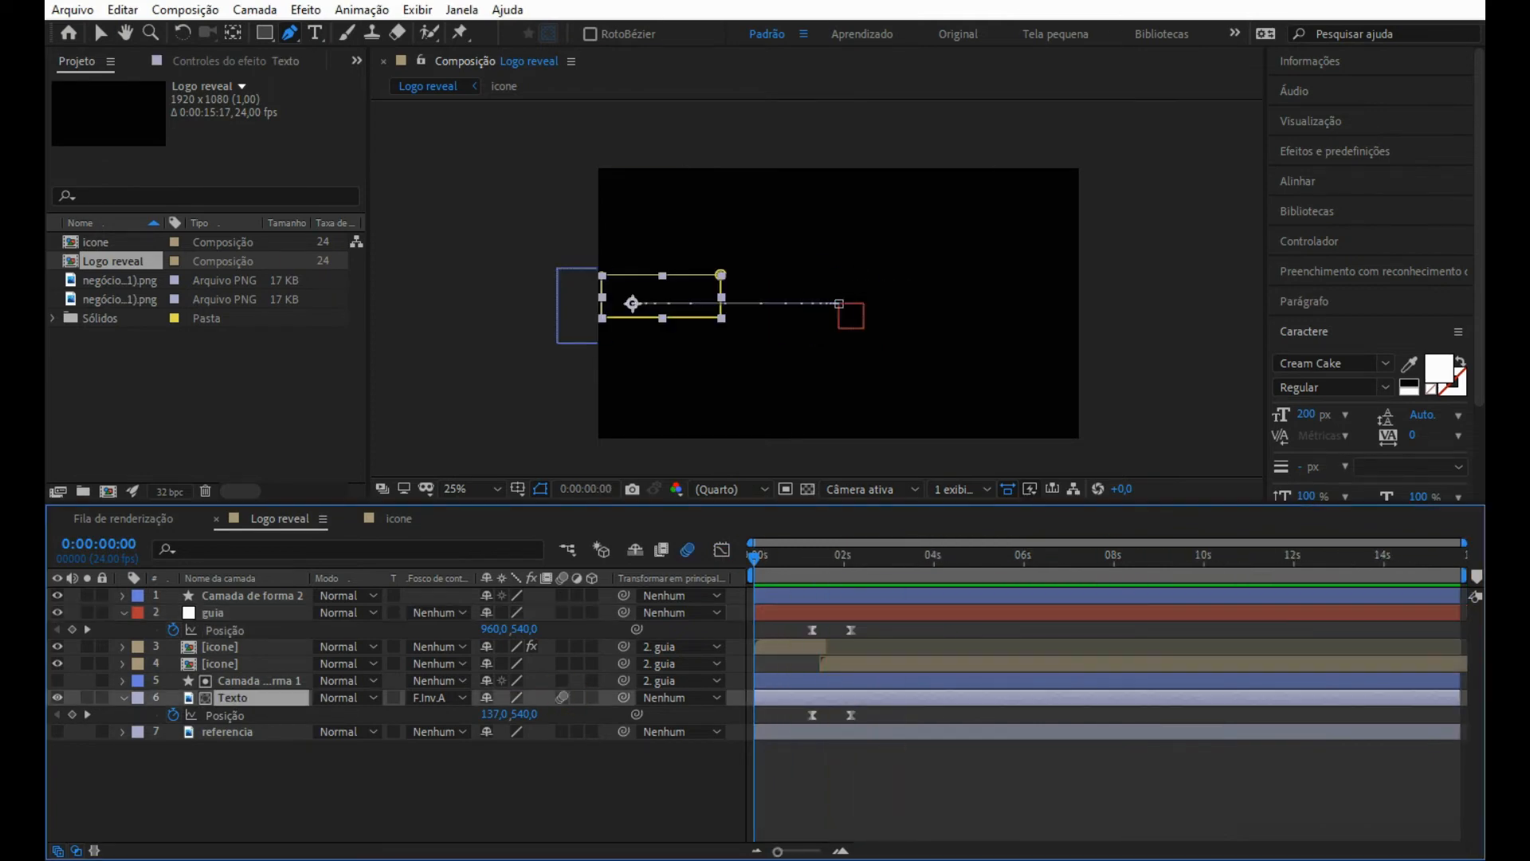
pyautogui.press('space')
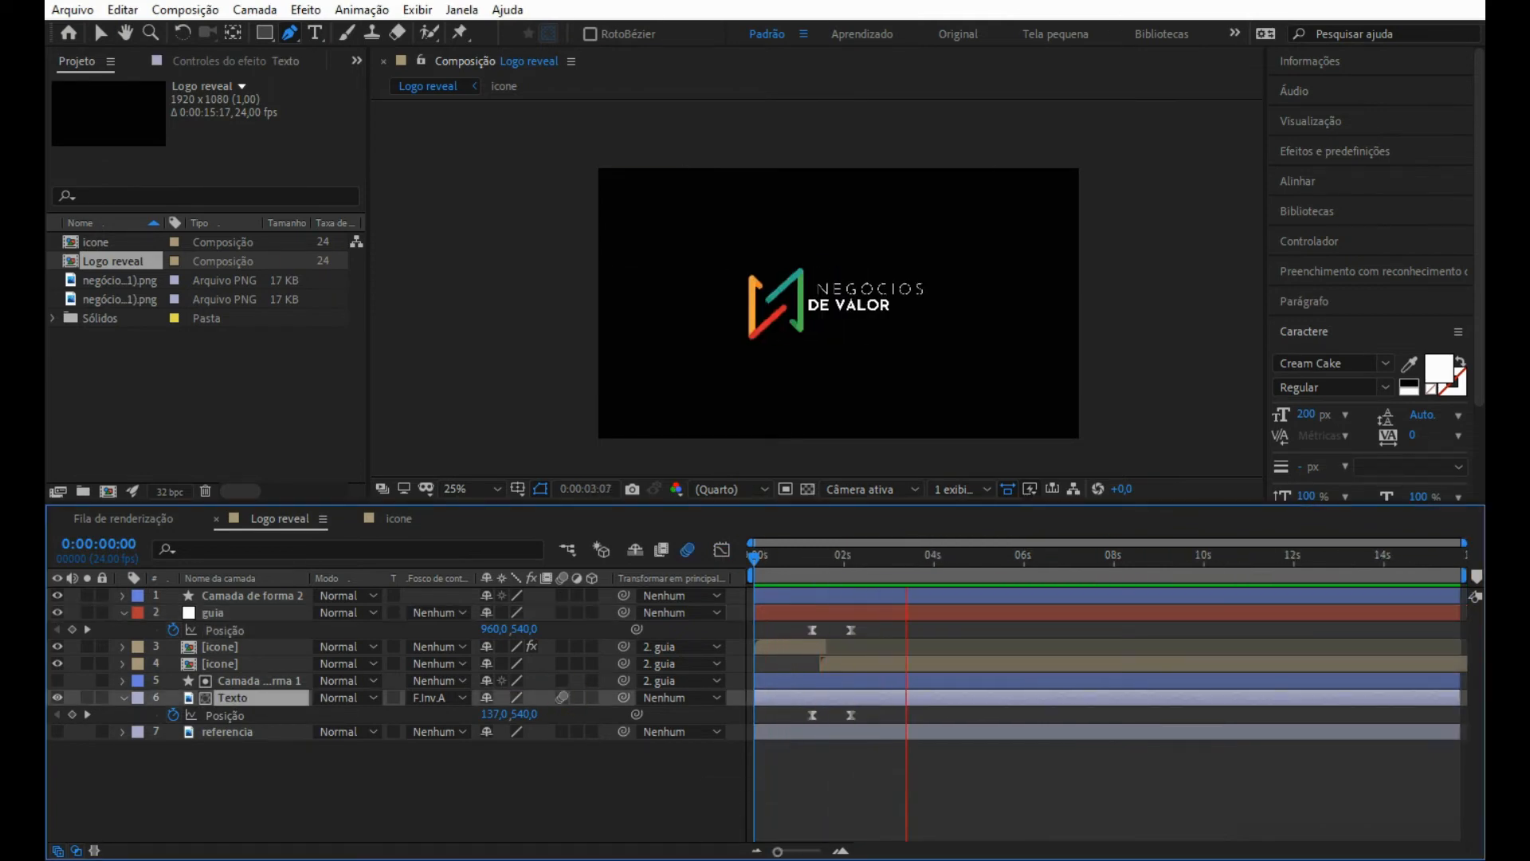
# - Reveal the first icone layer's Vegas keyframes and apply Easy Ease to them
pyautogui.press('Escape')
pyautogui.click(259, 680)
pyautogui.click(220, 646)
pyautogui.hotkey('ctrl', 'a')
pyautogui.press('u')
pyautogui.press('u')
pyautogui.press('space')
pyautogui.press('space')
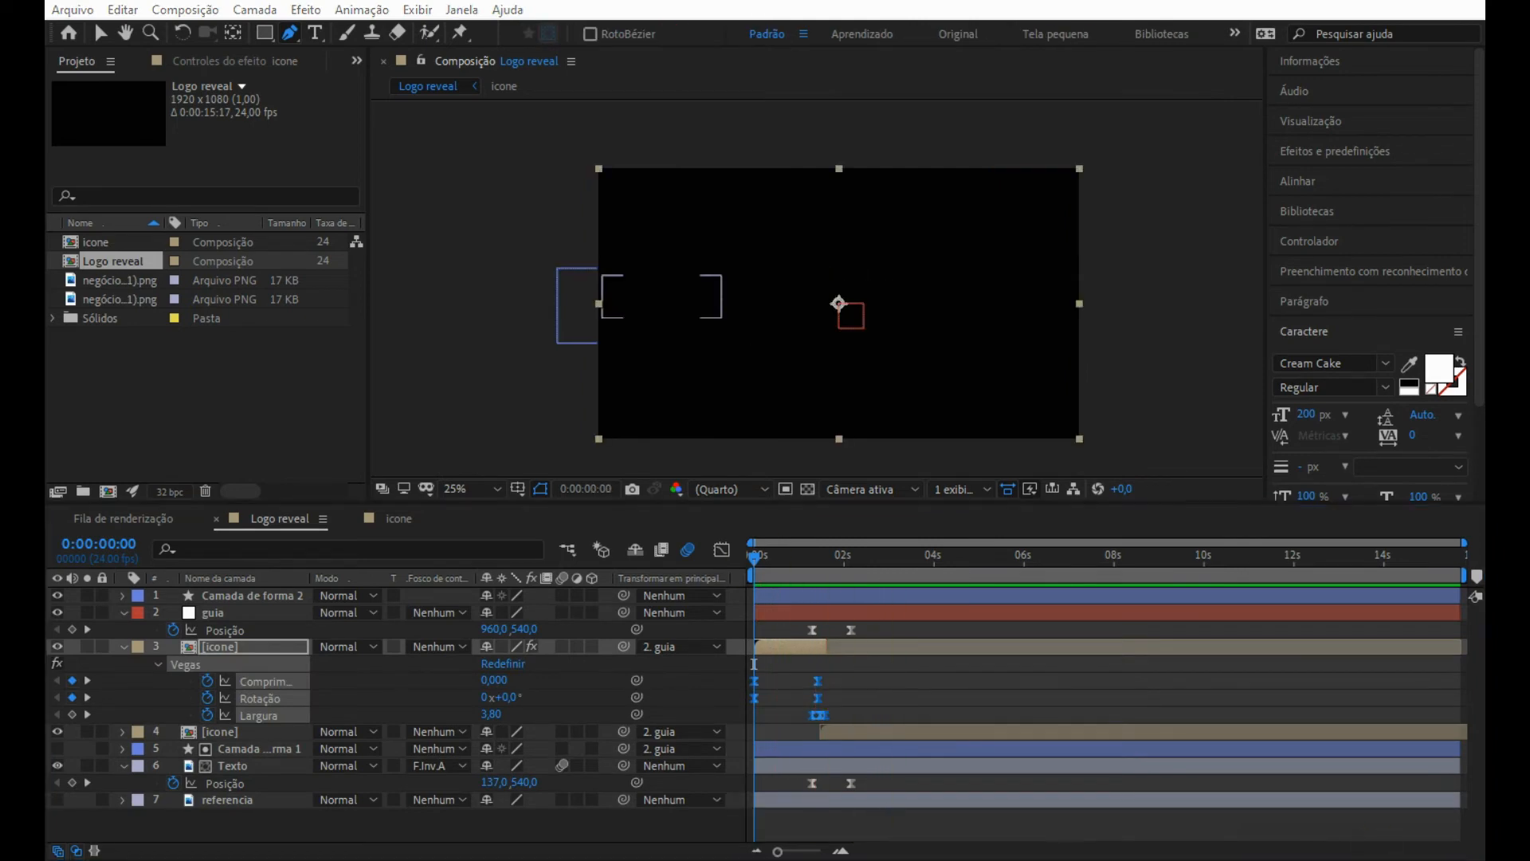
pyautogui.hotkey('ctrl', 'a')
pyautogui.press('u')
pyautogui.hotkey('ctrl', 'shift', 'a')
pyautogui.click(220, 647)
pyautogui.press('u')
pyautogui.press('u')
pyautogui.click(220, 630)
pyautogui.press('u')
pyautogui.press('u')
pyautogui.scroll(-3, 263, 702)
pyautogui.hotkey('ctrl', 'a')
pyautogui.press('u')
pyautogui.moveTo(857, 672); pyautogui.dragTo(749, 719)
pyautogui.click(722, 550)
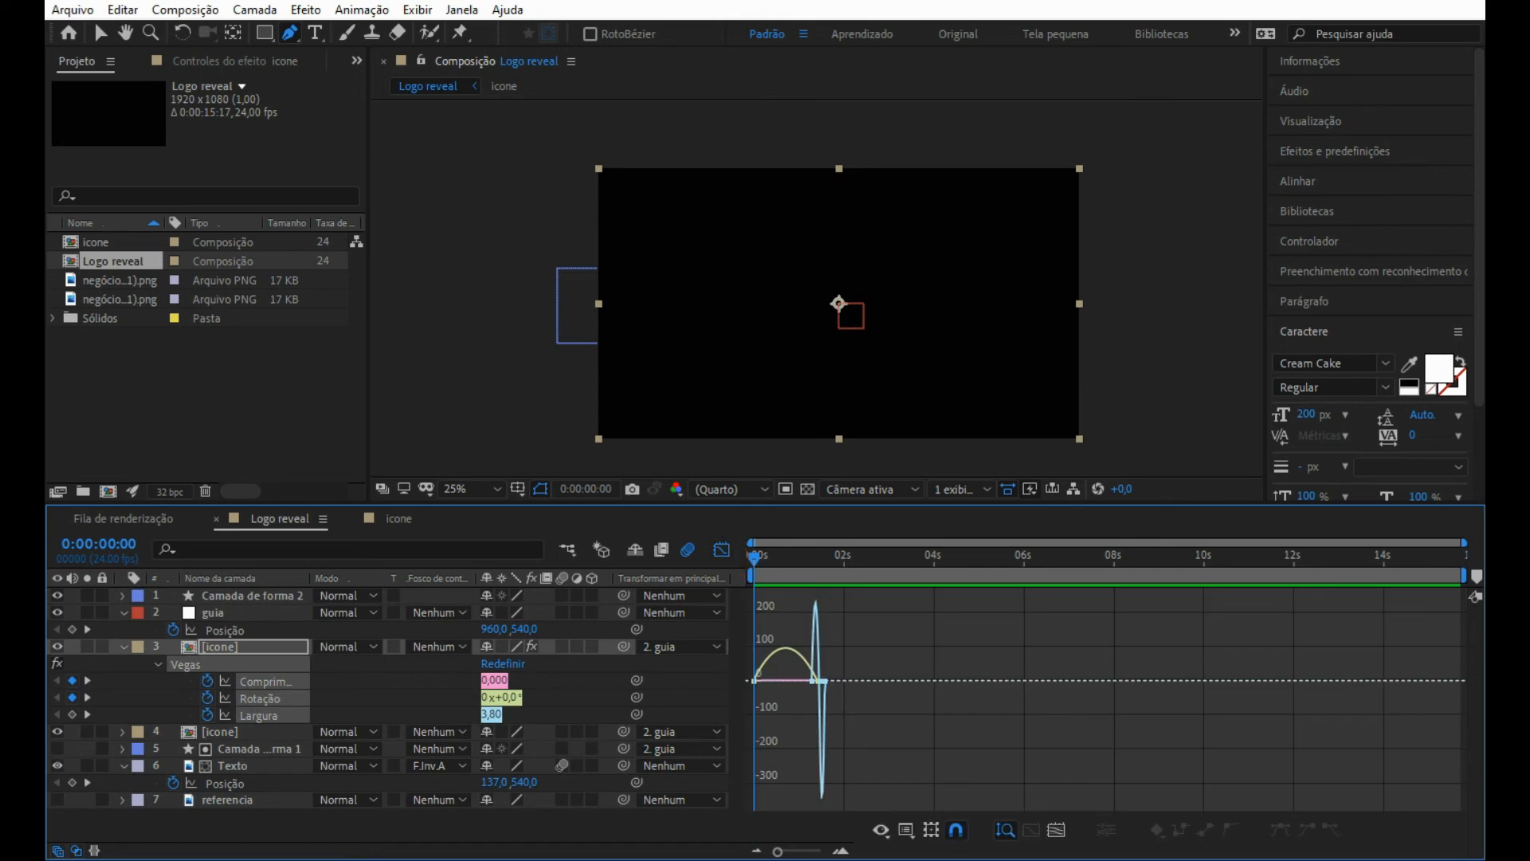
pyautogui.rightClick(976, 650)
pyautogui.click(722, 550)
pyautogui.click(900, 692)
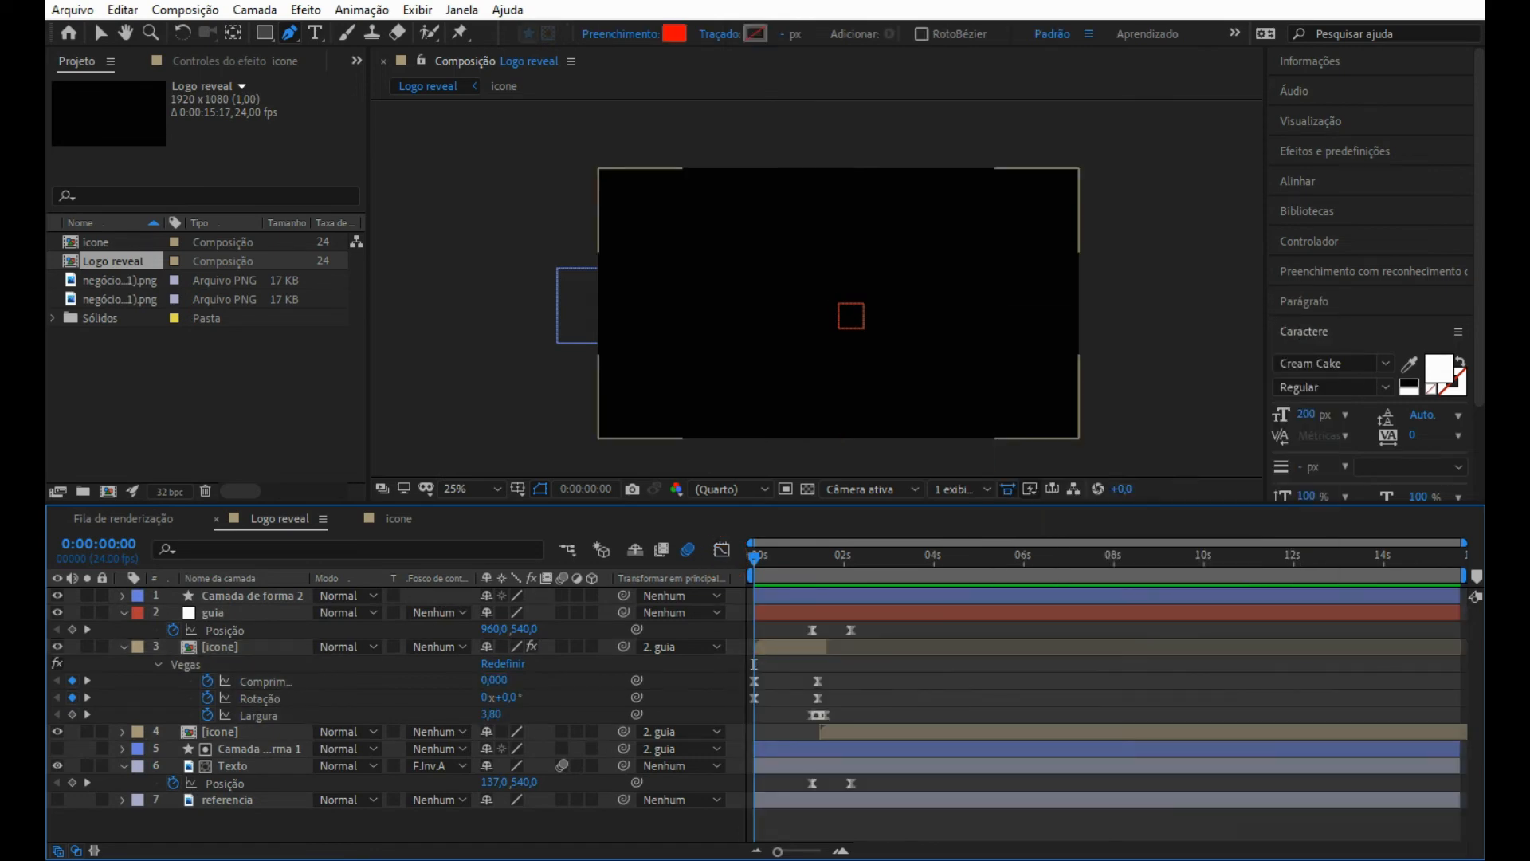
# - Show only the first icone layer's keyframes and select those of the Vegas length (Comprimento) and rotation (Rotação)
pyautogui.hotkey('ctrl', 'a')
pyautogui.press('u')
pyautogui.click(220, 630)
pyautogui.press('u')
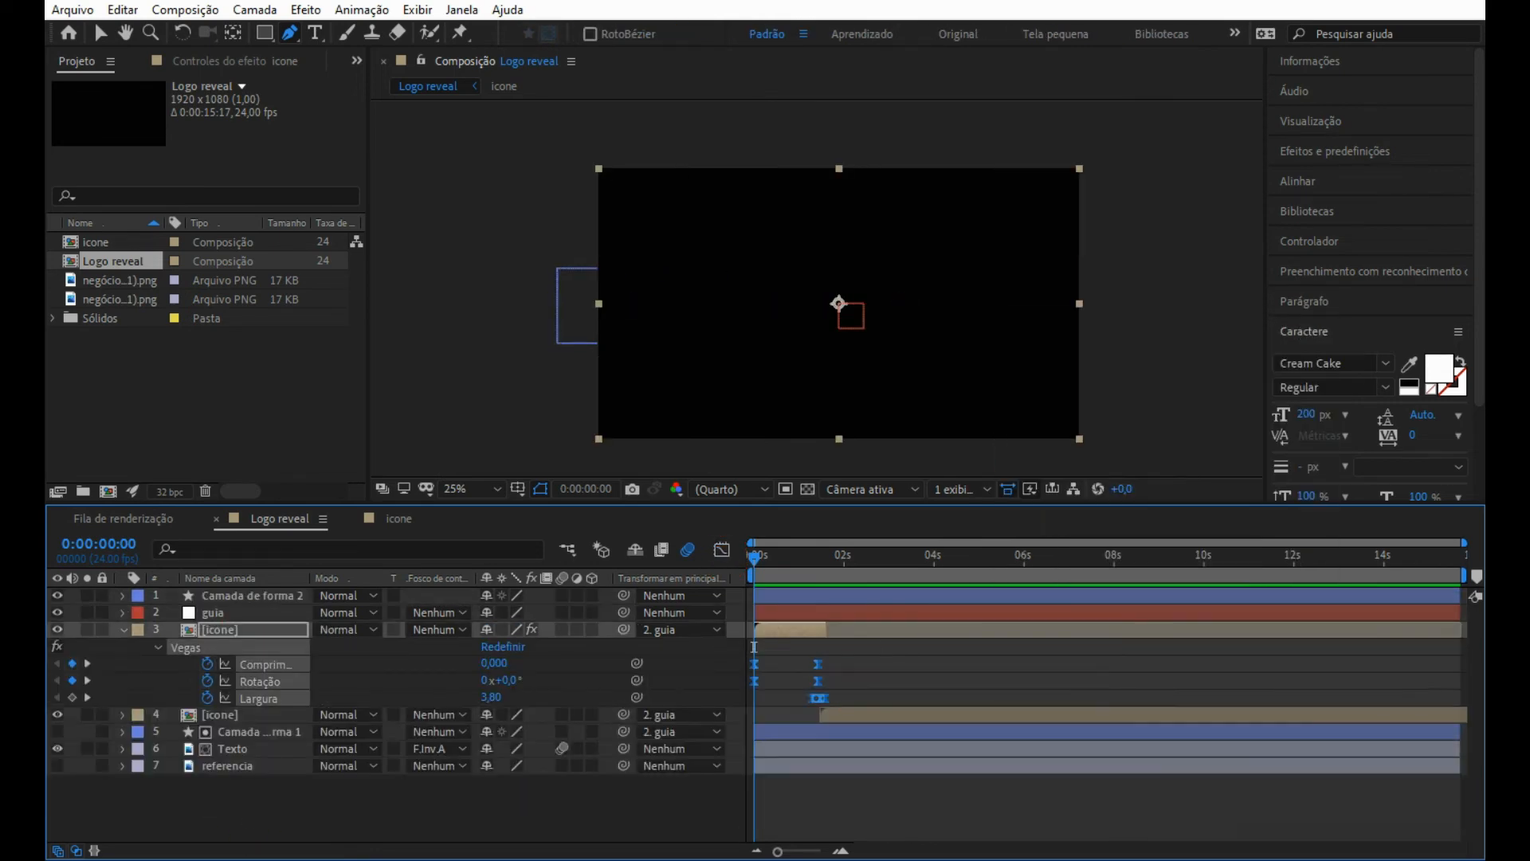
pyautogui.click(722, 550)
pyautogui.press('=')
pyautogui.press('=')
pyautogui.click(1009, 680)
pyautogui.hotkey('ctrl', 'z')
pyautogui.click(722, 550)
pyautogui.moveTo(1050, 686); pyautogui.dragTo(710, 639)
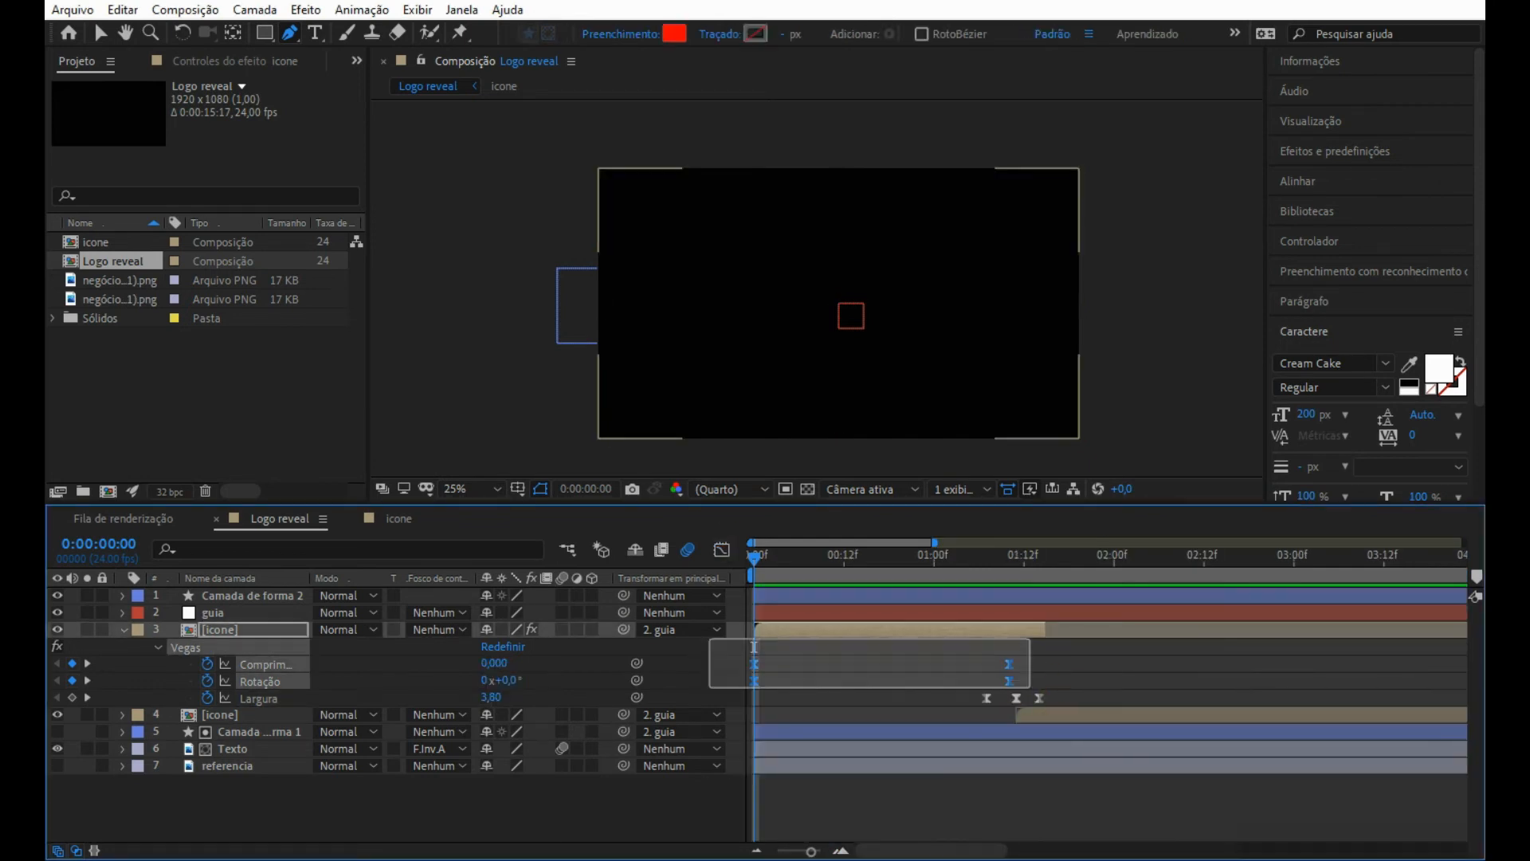
# - Reshape the speed curves of the selected Vegas length and rotation keyframes into a sharp peak with slow ends
pyautogui.click(722, 550)
pyautogui.click(1009, 796)
pyautogui.moveTo(917, 796); pyautogui.dragTo(833, 796)
pyautogui.moveTo(833, 795)
pyautogui.mouseDown()
pyautogui.moveTo(905, 796)
pyautogui.moveTo(822, 796)
pyautogui.moveTo(847, 796)
pyautogui.mouseUp()
pyautogui.click(755, 795)
pyautogui.hotkey('ctrl', 'z')
pyautogui.hotkey('ctrl', 'z')
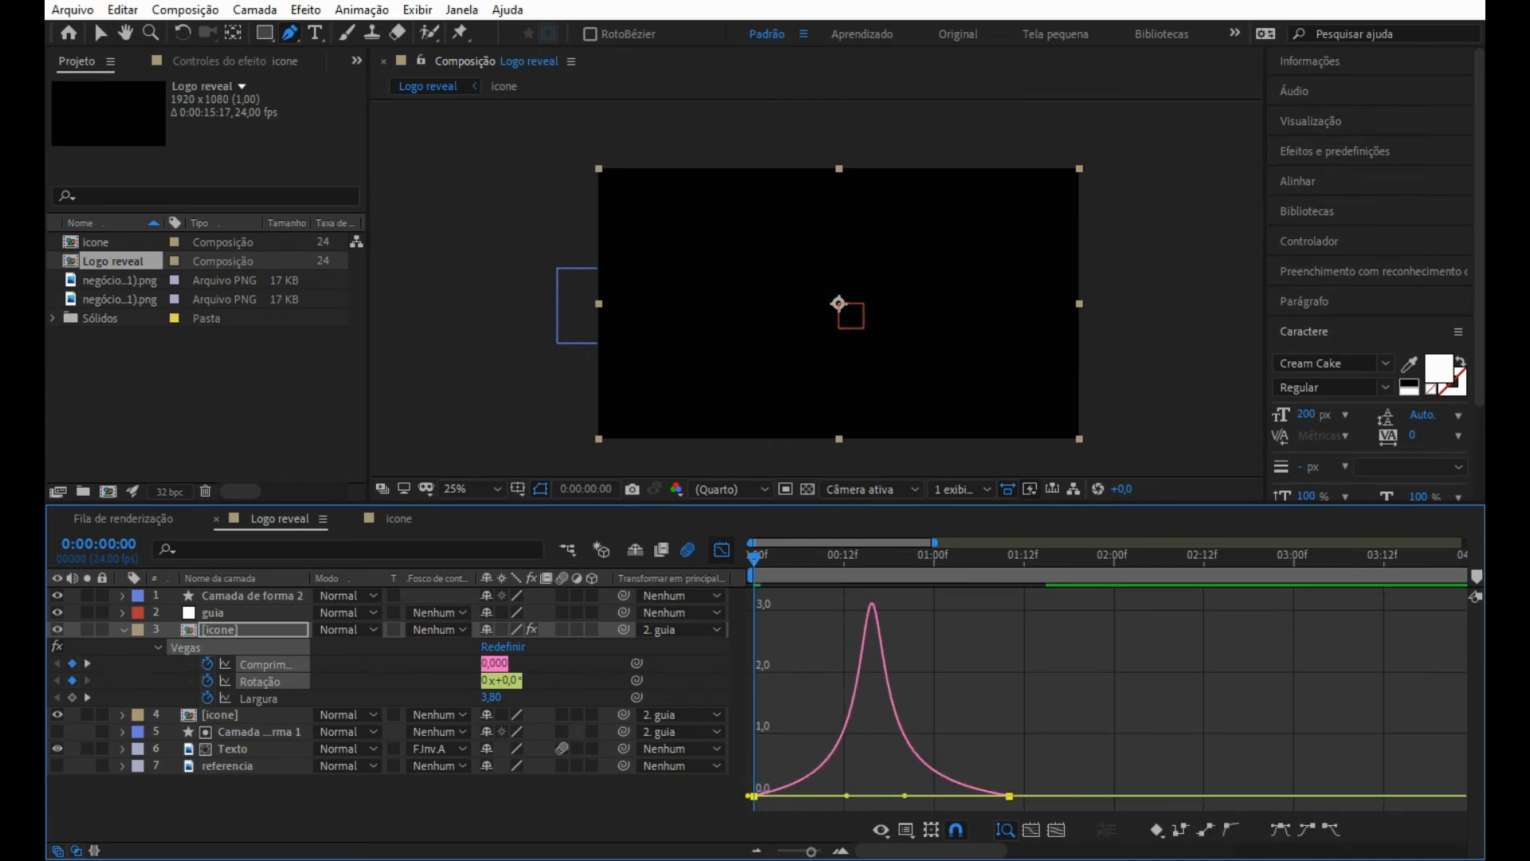
# - Preview the eased outline animation and collapse the icone layer's keyframes
pyautogui.click(723, 550)
pyautogui.moveTo(811, 851); pyautogui.dragTo(769, 851)
pyautogui.press('space')
pyautogui.press('space')
pyautogui.press('u')
# - Create a new adjustment layer in the Logo reveal composition
pyautogui.click(528, 747)
pyautogui.rightClick(528, 747)
pyautogui.moveTo(605, 528)
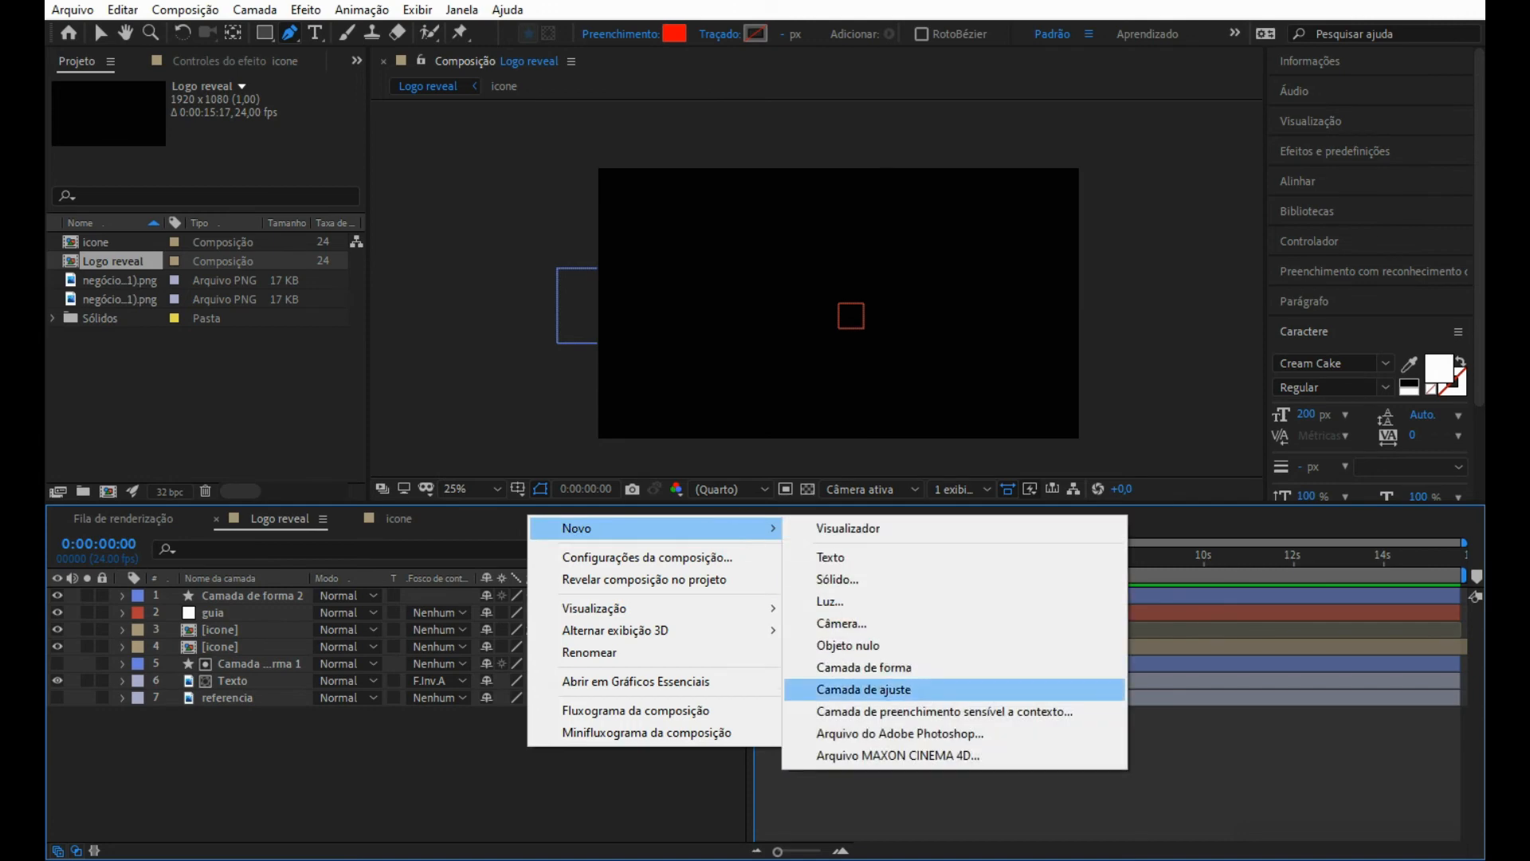
pyautogui.click(864, 690)
# - Apply the CC Light Sweep effect to the adjustment layer
pyautogui.click(235, 61)
pyautogui.rightClick(215, 223)
pyautogui.moveTo(270, 532)
pyautogui.press('Escape')
pyautogui.rightClick(209, 191)
pyautogui.moveTo(264, 495)
pyautogui.click(574, 402)
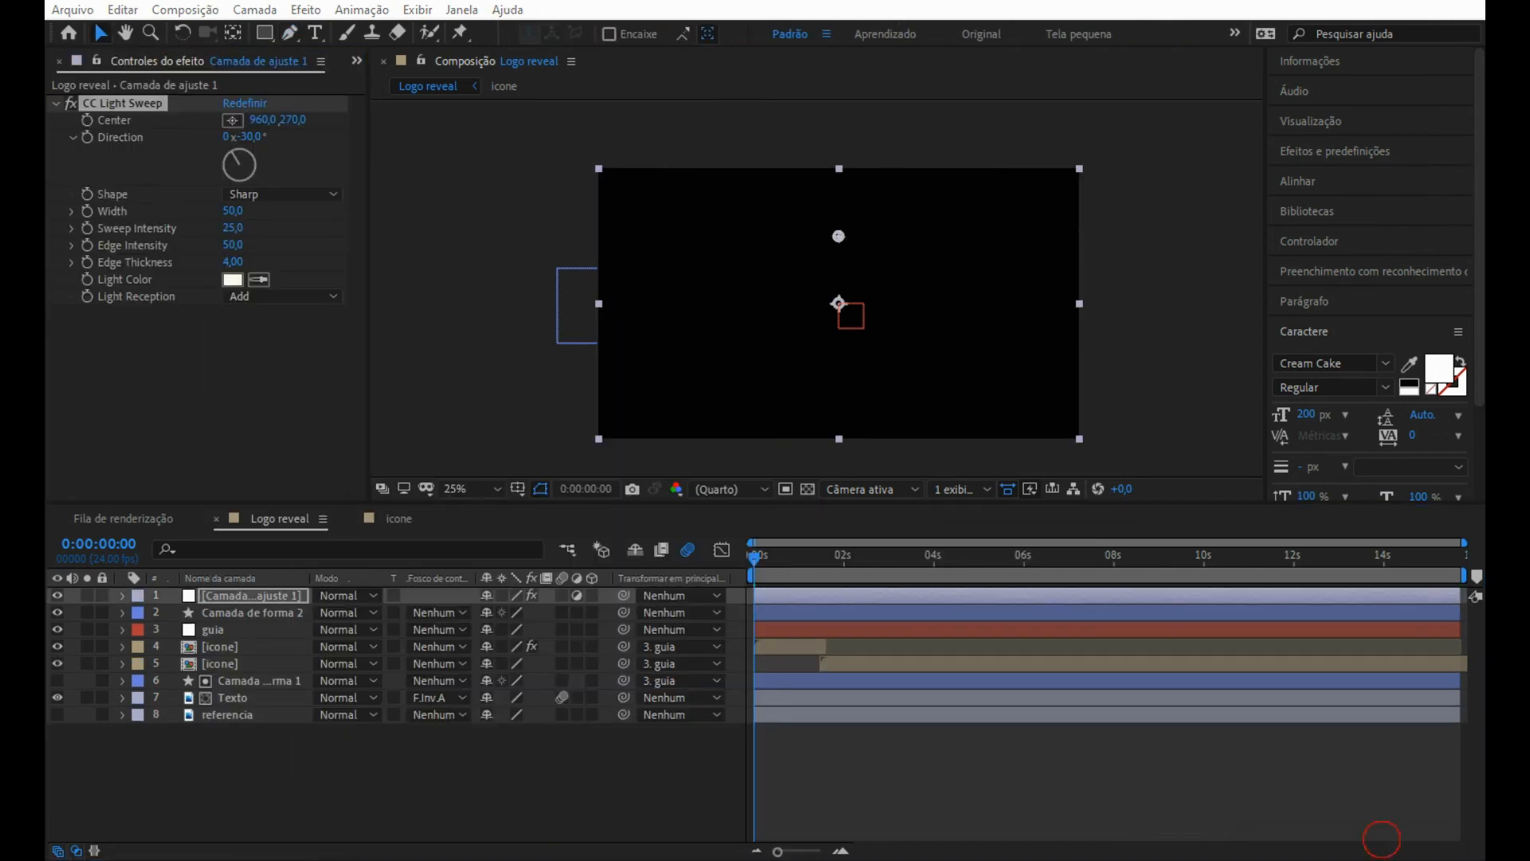
# - At 0:00:02:08, place the Light Sweep Center at 324, 244 and enable its keyframing
pyautogui.press('space')
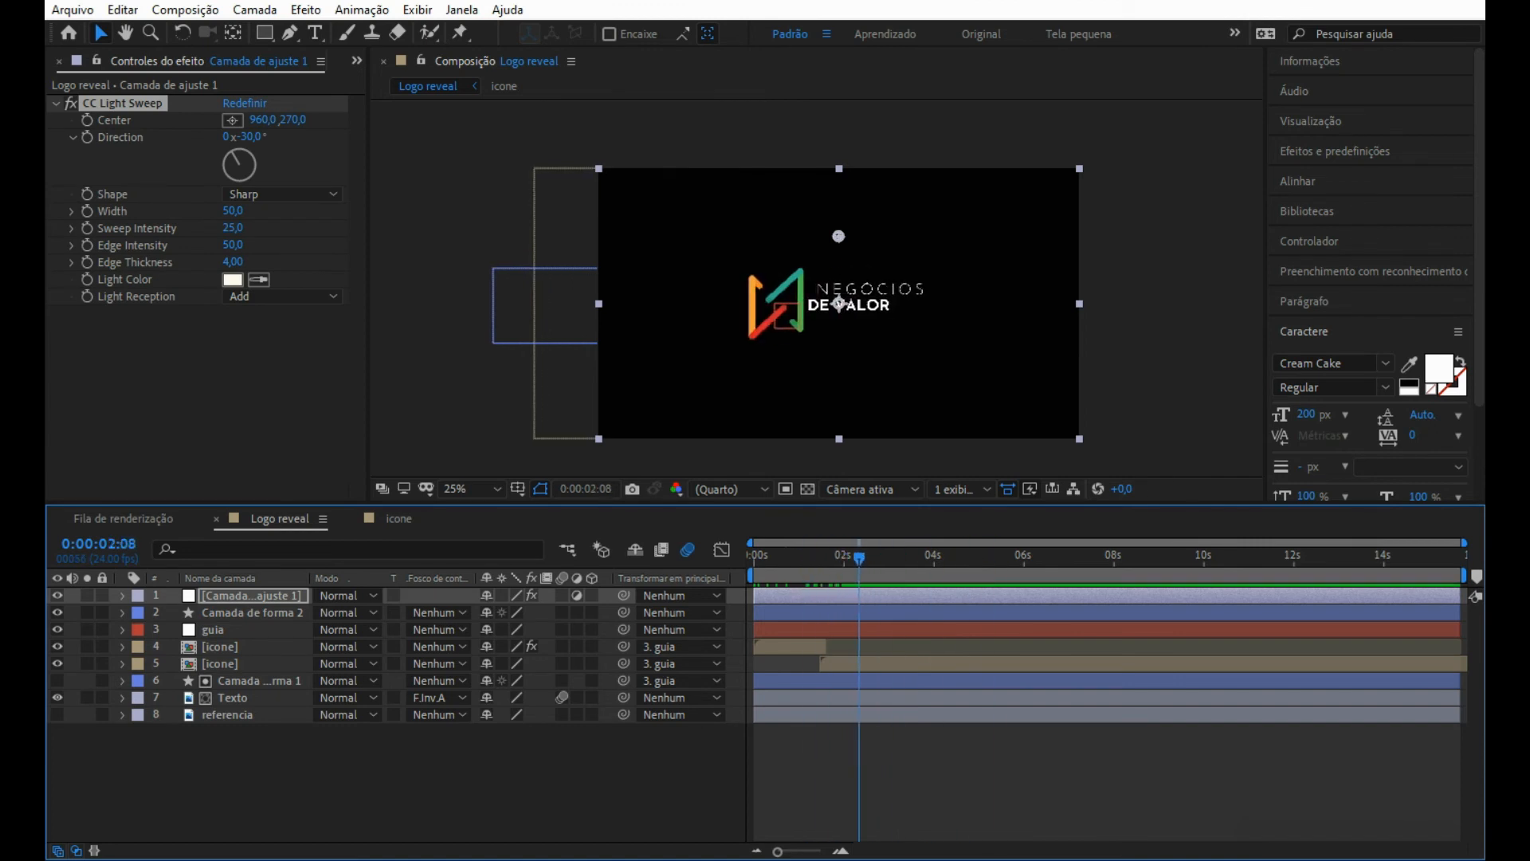
pyautogui.click(232, 119)
pyautogui.click(87, 120)
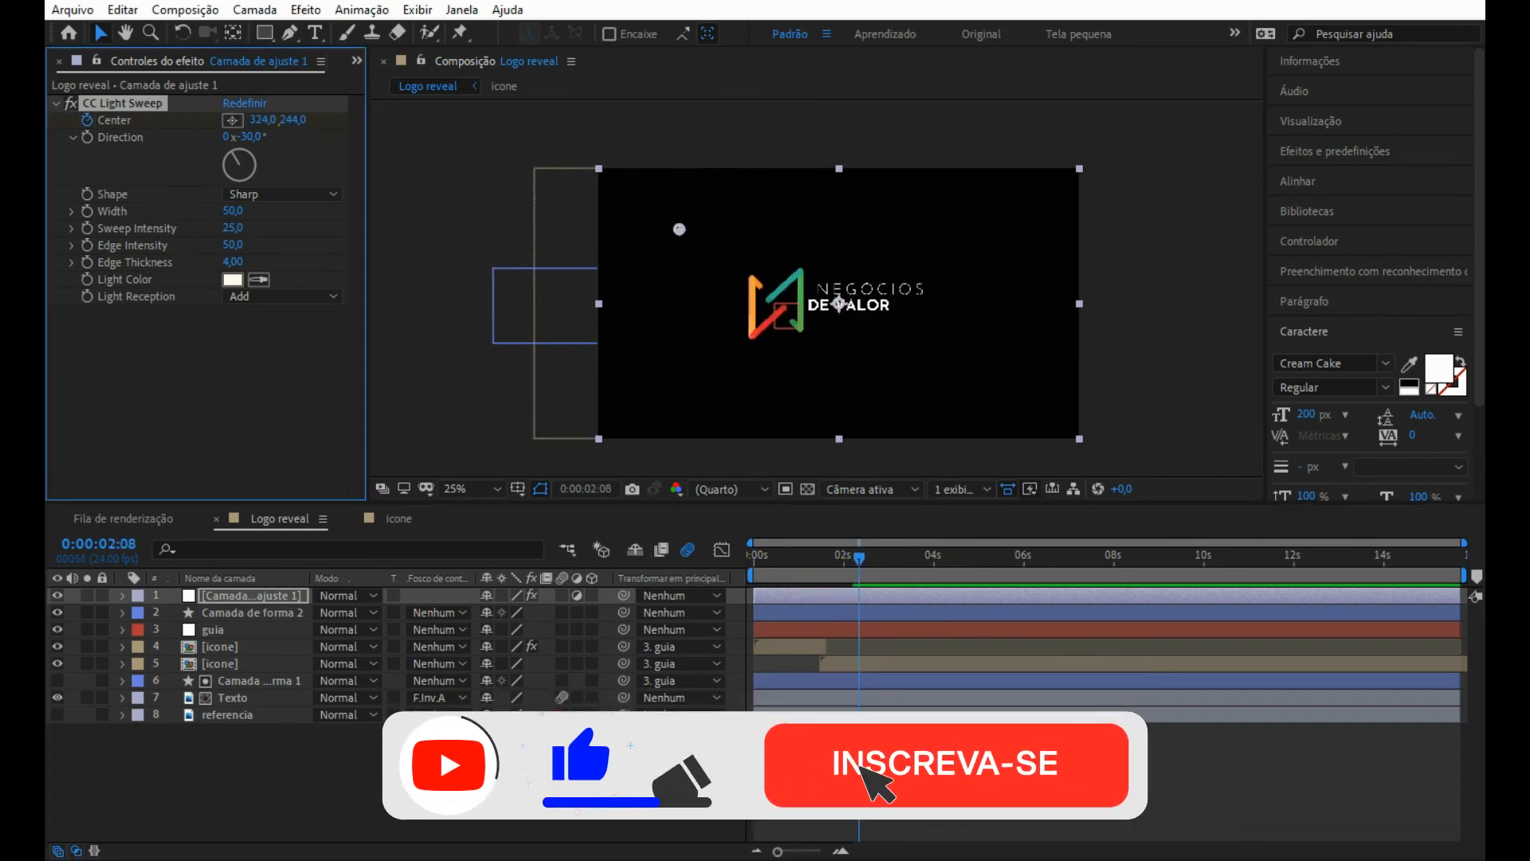
# - At 0:00:02:14, keyframe the Light Sweep Center at 1556, 180, past the logo's far side
pyautogui.click(232, 120)
pyautogui.click(680, 228)
pyautogui.moveTo(860, 559)
pyautogui.mouseDown()
pyautogui.moveTo(844, 559)
pyautogui.moveTo(861, 559)
pyautogui.mouseUp()
pyautogui.click(232, 120)
pyautogui.click(988, 213)
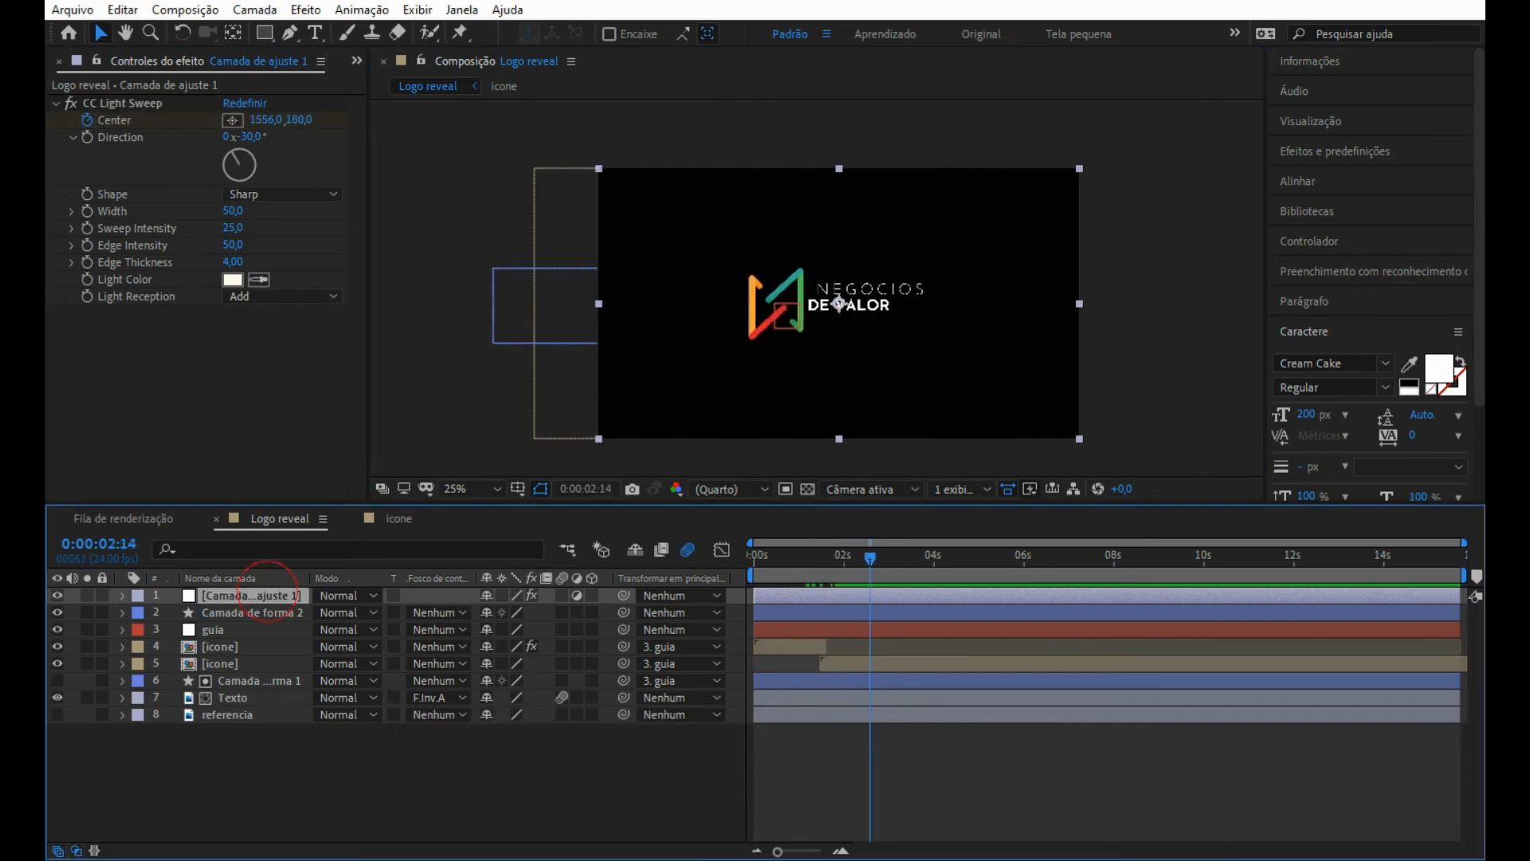
# - Reveal the adjustment layer's Center keyframes and shift them earlier and closer together, ending at 0:00:02:06
pyautogui.click(267, 593)
pyautogui.press('u')
pyautogui.press('=')
pyautogui.moveTo(925, 848); pyautogui.dragTo(869, 848)
pyautogui.press('j')
pyautogui.press('j')
pyautogui.moveTo(964, 559); pyautogui.dragTo(896, 559)
pyautogui.moveTo(993, 620); pyautogui.dragTo(923, 631)
pyautogui.click(925, 615)
pyautogui.moveTo(896, 558)
pyautogui.mouseDown()
pyautogui.moveTo(949, 559)
pyautogui.moveTo(875, 559)
pyautogui.moveTo(901, 559)
pyautogui.mouseUp()
pyautogui.moveTo(946, 625); pyautogui.dragTo(890, 635)
pyautogui.moveTo(896, 631); pyautogui.dragTo(912, 631)
pyautogui.moveTo(901, 559); pyautogui.dragTo(881, 559)
# - Undo the stray Center change at 0:00:02:01 and apply Easy Ease to both Center keyframes
pyautogui.moveTo(912, 631); pyautogui.dragTo(939, 613)
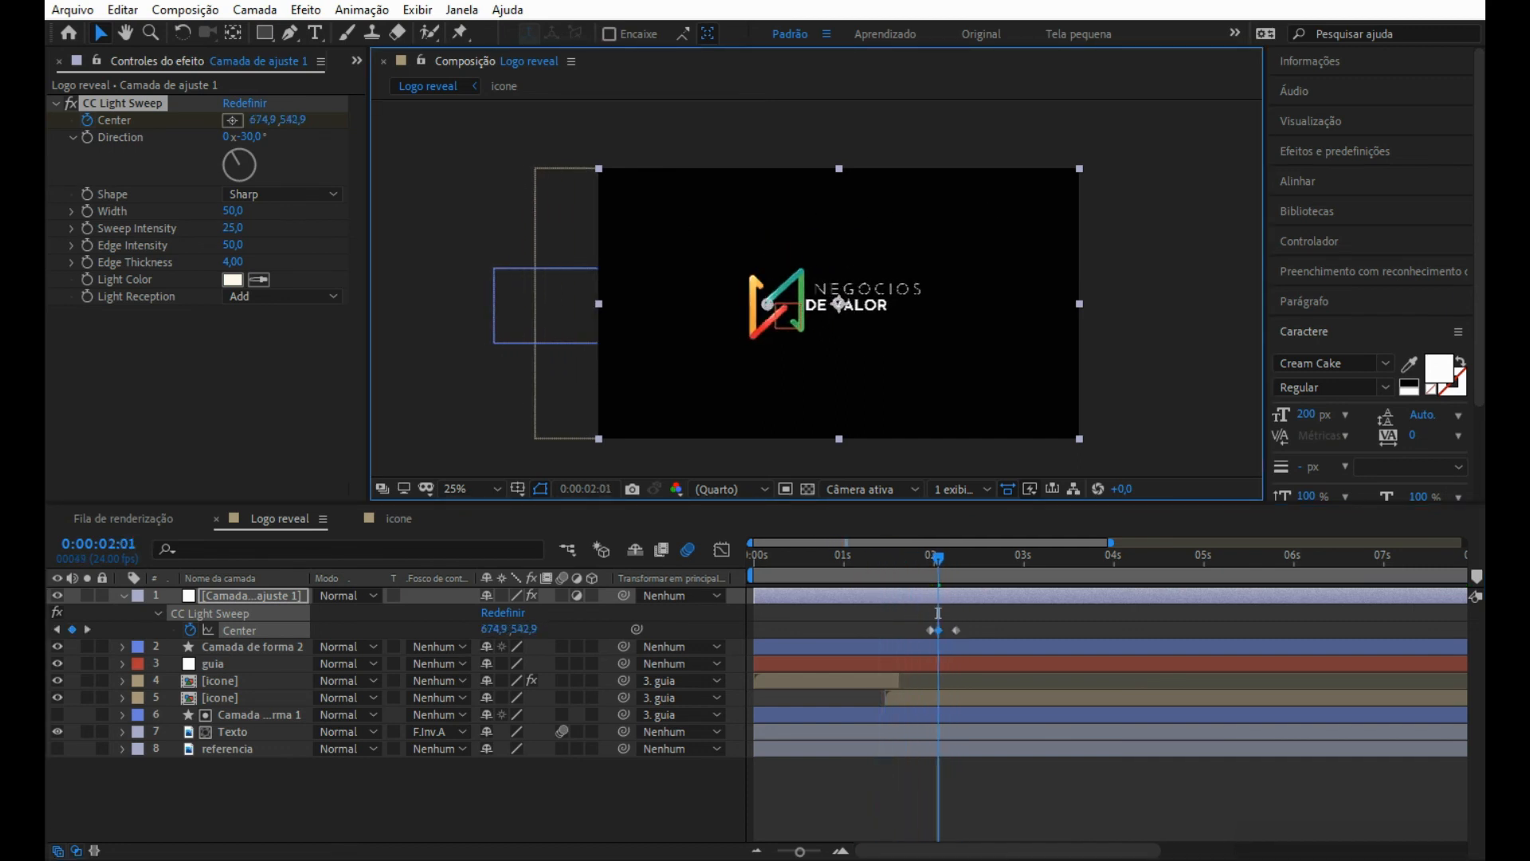
pyautogui.hotkey('ctrl', 'z')
pyautogui.press('F9')
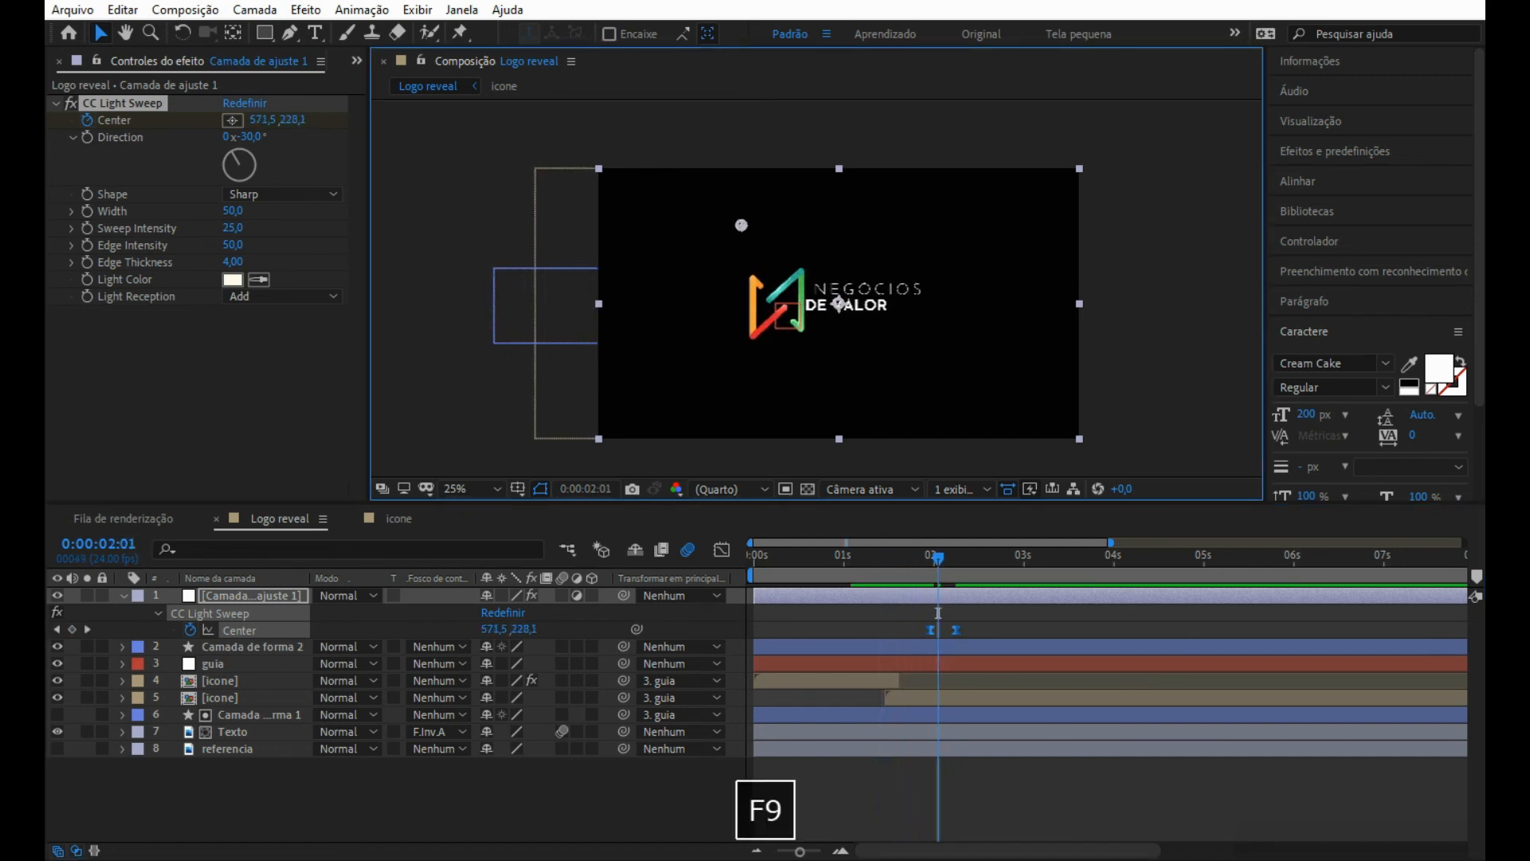
# - Set the Light Sweep's Sweep Intensity to 120, Edge Thickness to 20 and Width to 60, and preview the sweep
pyautogui.click(215, 363)
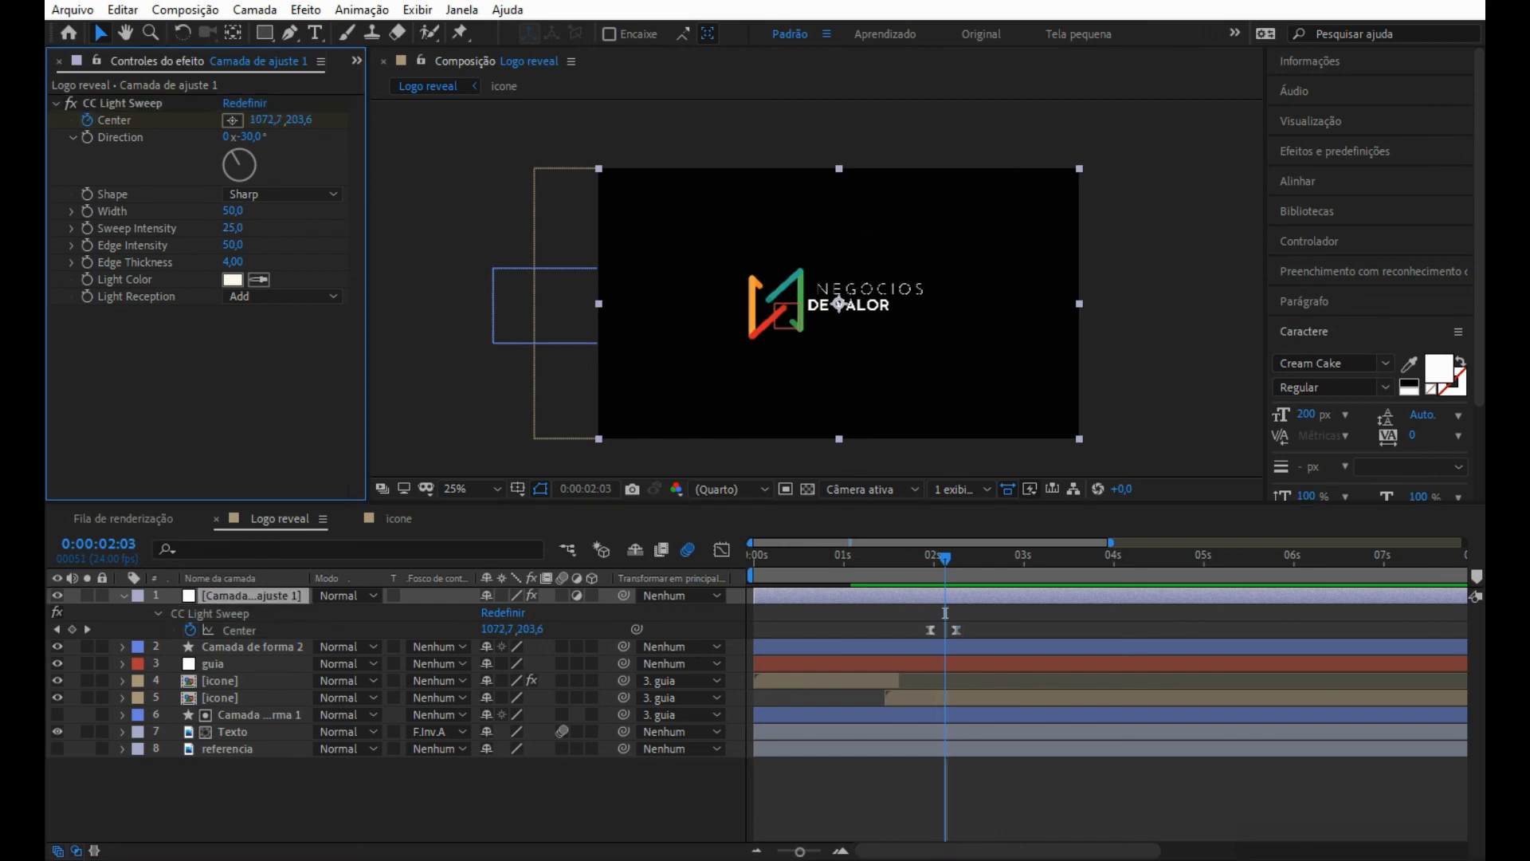
pyautogui.moveTo(233, 228)
pyautogui.mouseDown()
pyautogui.moveTo(302, 228)
pyautogui.moveTo(242, 245)
pyautogui.mouseUp()
pyautogui.moveTo(946, 557)
pyautogui.mouseDown()
pyautogui.moveTo(927, 557)
pyautogui.moveTo(953, 557)
pyautogui.mouseUp()
pyautogui.click(227, 359)
pyautogui.moveTo(232, 263); pyautogui.dragTo(246, 262)
pyautogui.moveTo(952, 557)
pyautogui.mouseDown()
pyautogui.moveTo(905, 557)
pyautogui.moveTo(956, 556)
pyautogui.moveTo(942, 557)
pyautogui.mouseUp()
pyautogui.click(233, 244)
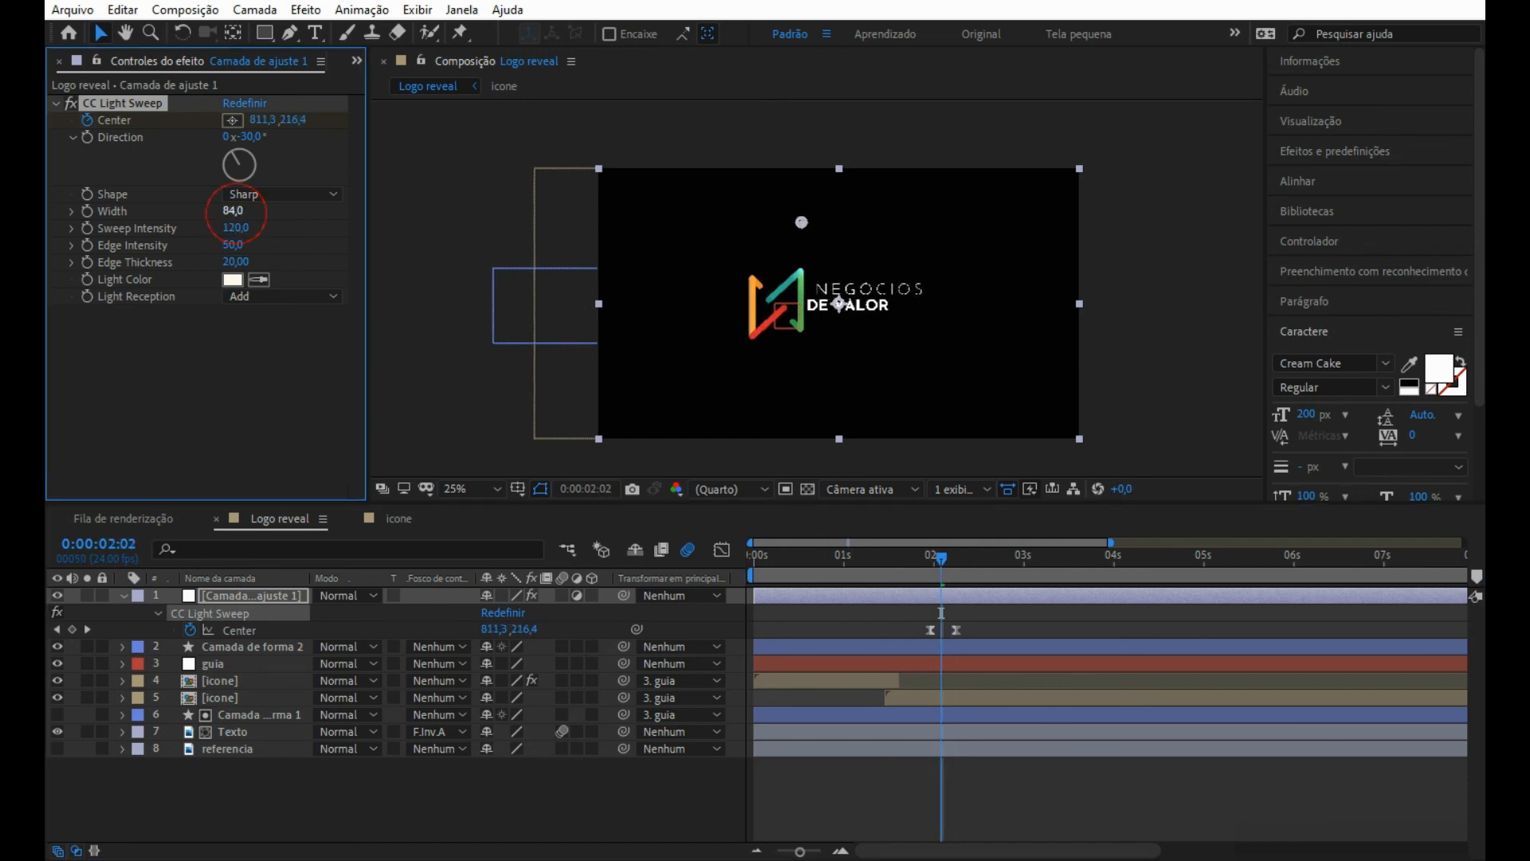
pyautogui.click(941, 613)
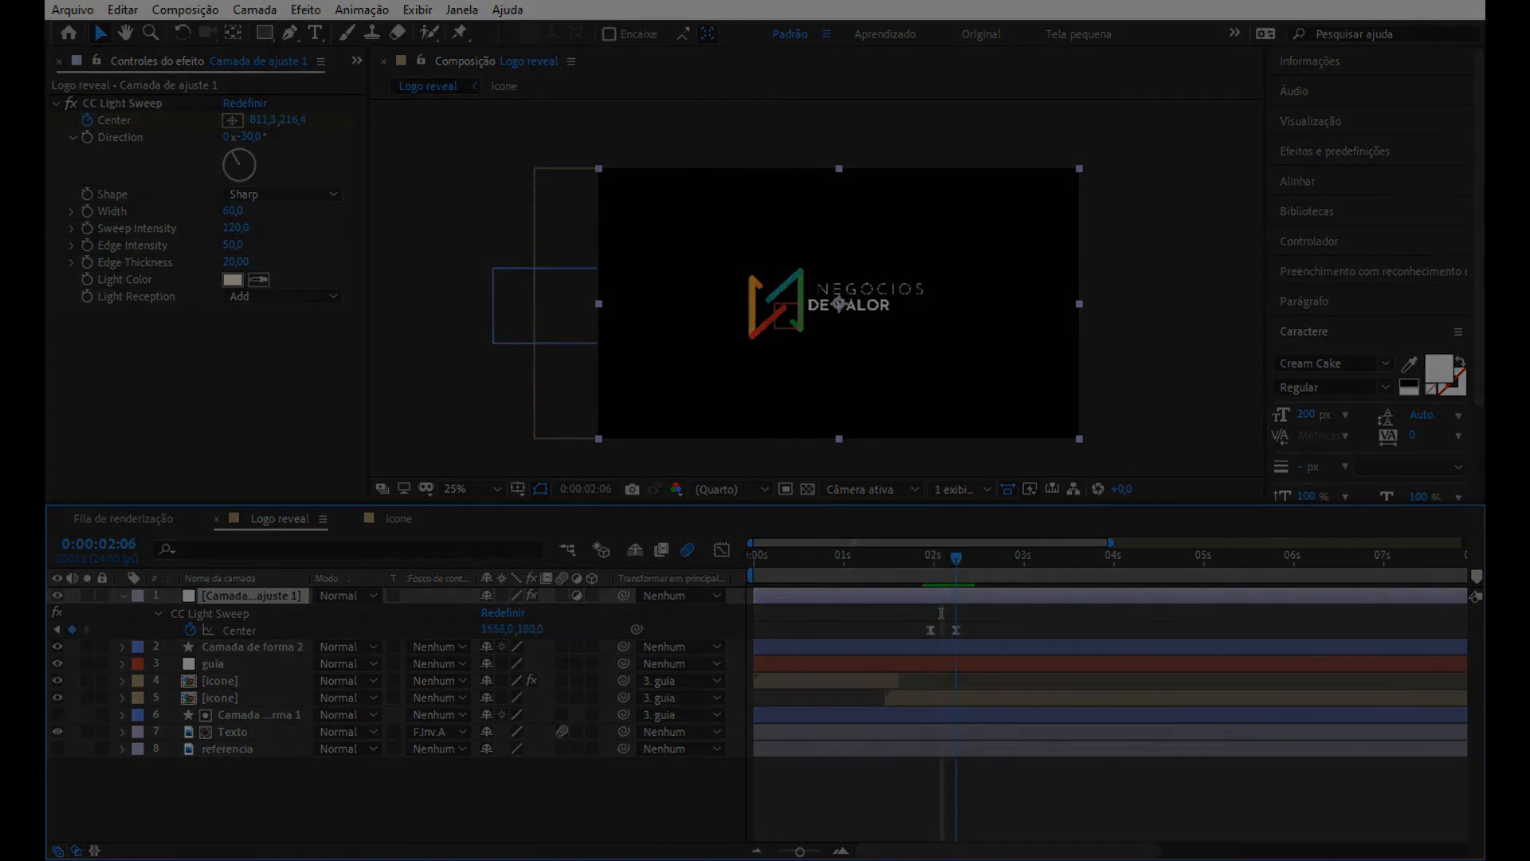